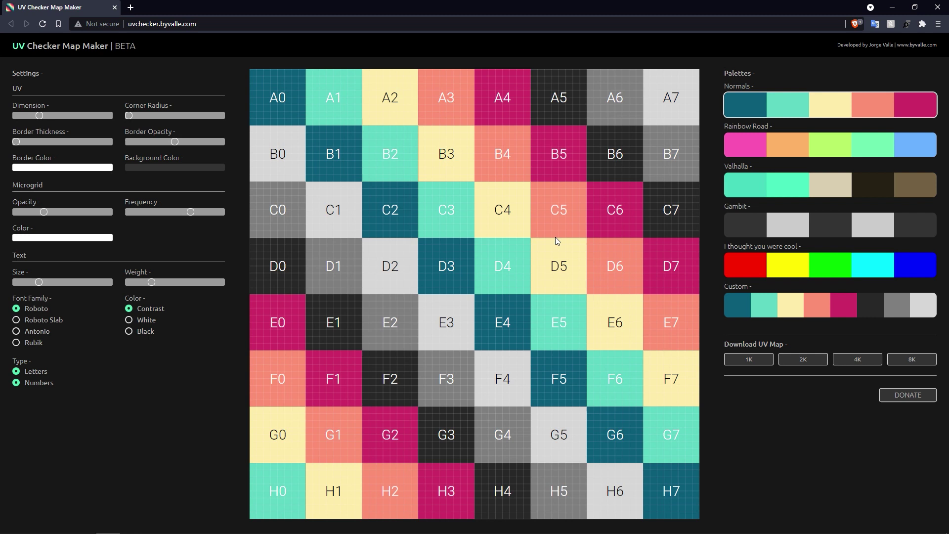
# Set the grid Dimension to 12×12 and raise Corner Radius to maximum so tiles become circles
pyautogui.click(39, 116)
pyautogui.moveTo(40, 116); pyautogui.dragTo(63, 116)
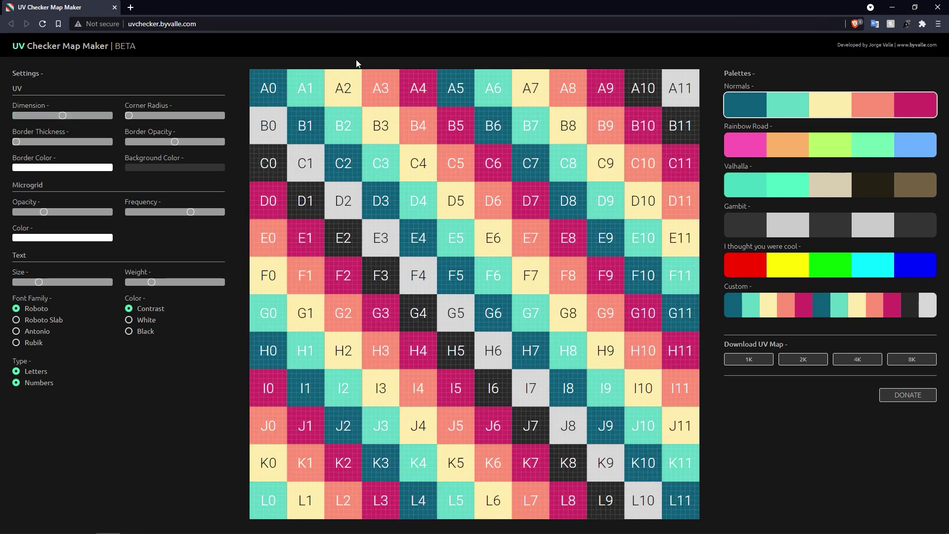
pyautogui.click(64, 115)
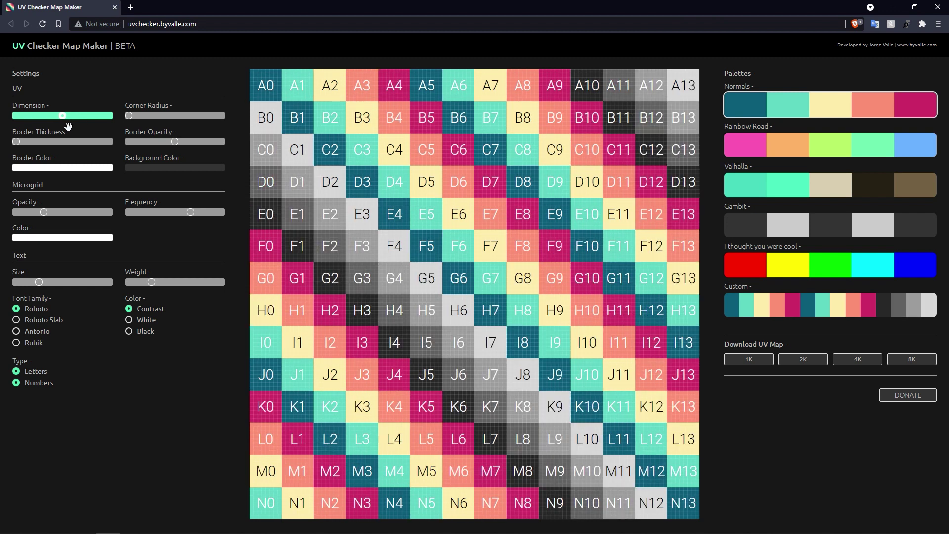
pyautogui.moveTo(128, 115); pyautogui.dragTo(253, 129)
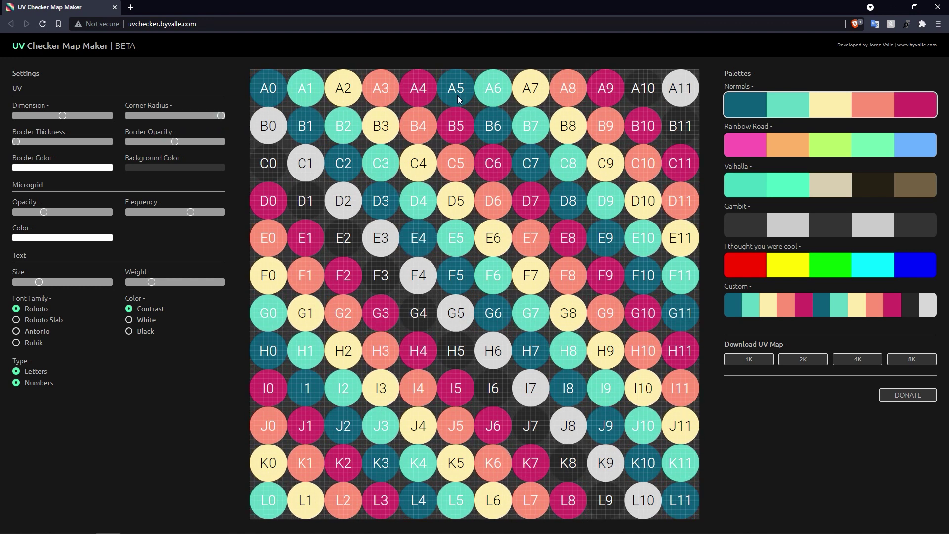
pyautogui.moveTo(223, 114); pyautogui.dragTo(262, 122)
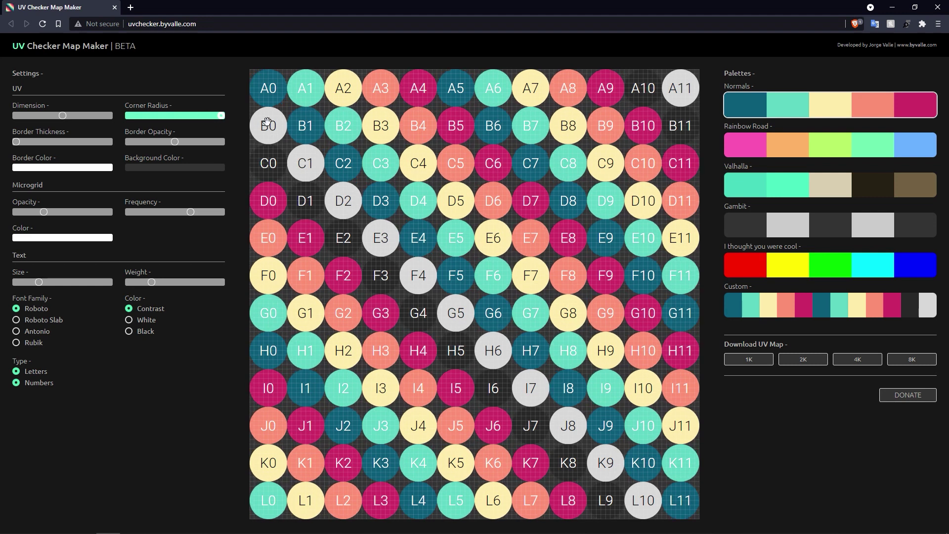
# Raise Border Thickness and push Border Opacity to maximum for solid white rings around the circles
pyautogui.moveTo(19, 147); pyautogui.dragTo(44, 147)
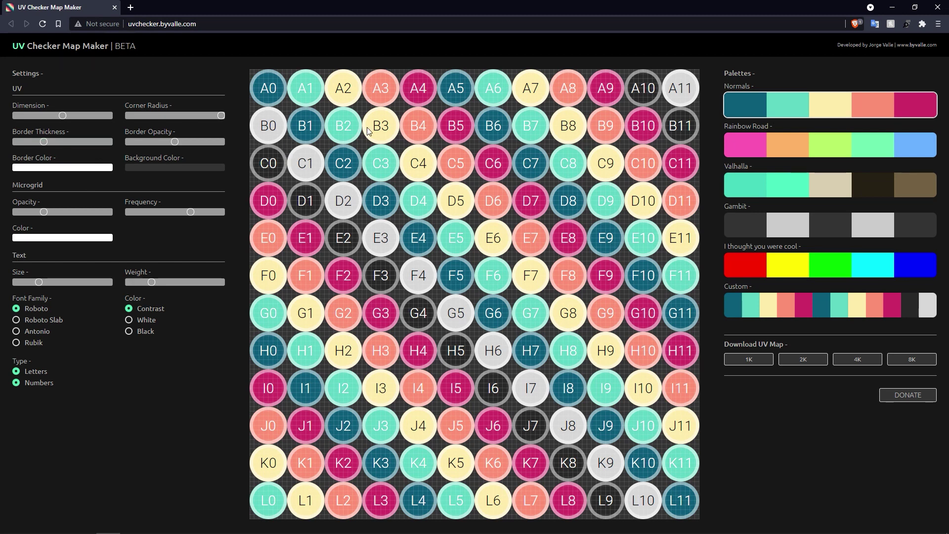
pyautogui.moveTo(221, 117); pyautogui.dragTo(259, 123)
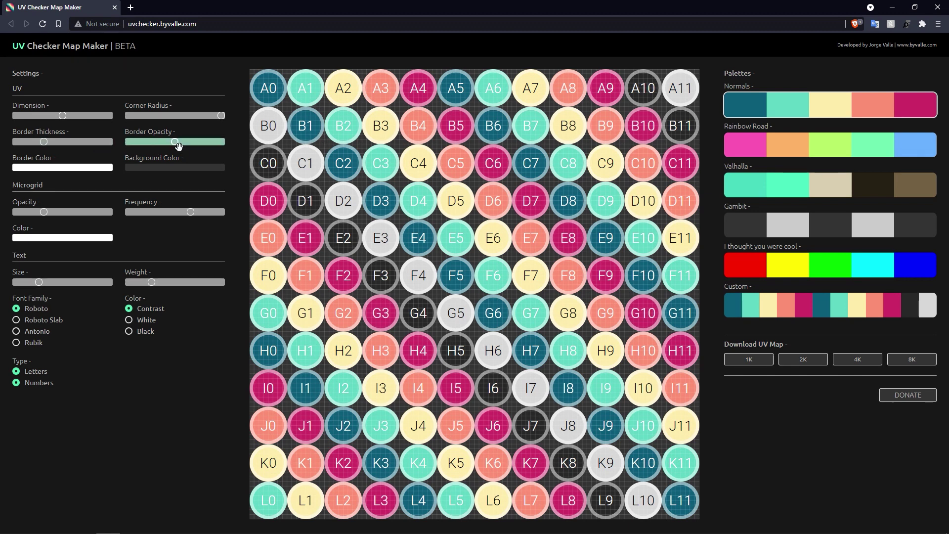
pyautogui.moveTo(178, 146); pyautogui.dragTo(312, 152)
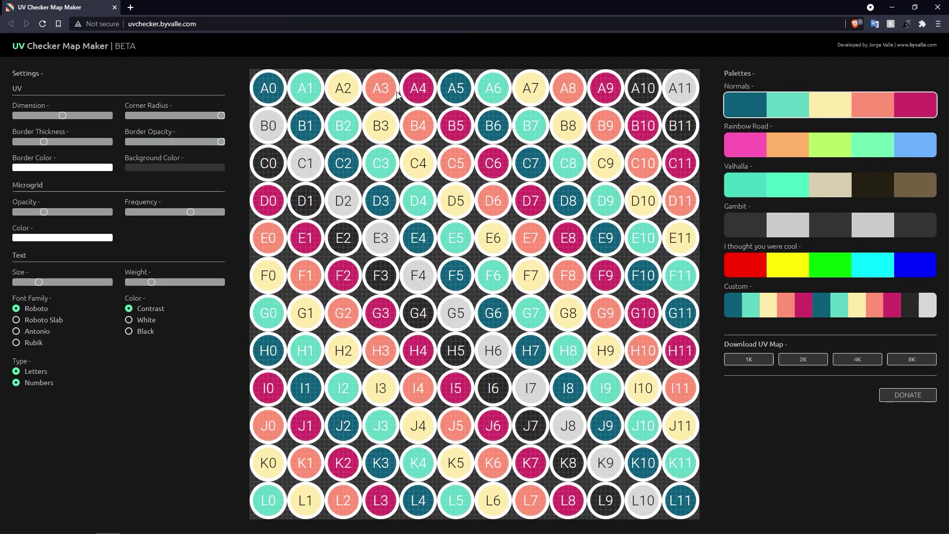
# Set the Border Color to black after trying red, then thicken the rings at full opacity
pyautogui.click(67, 167)
pyautogui.click(81, 199)
pyautogui.moveTo(86, 199); pyautogui.dragTo(168, 149)
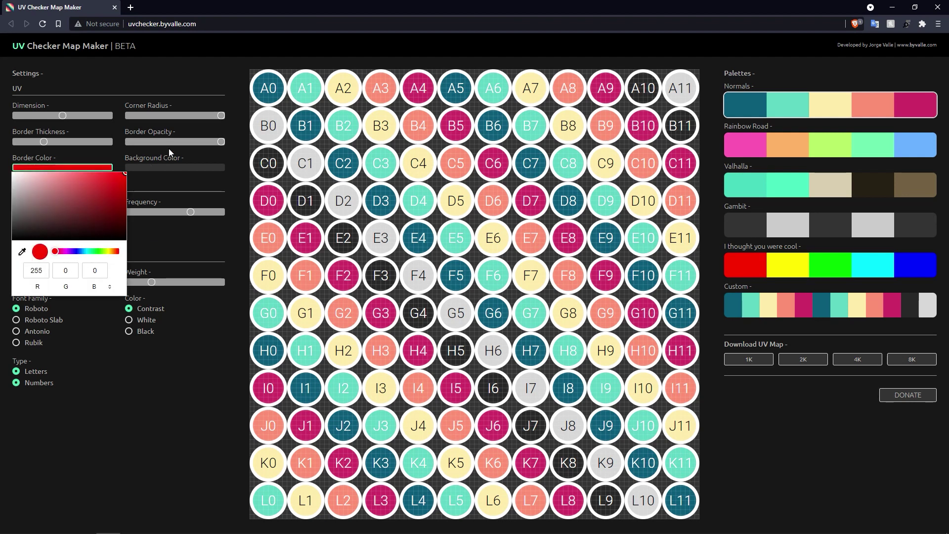
pyautogui.click(178, 187)
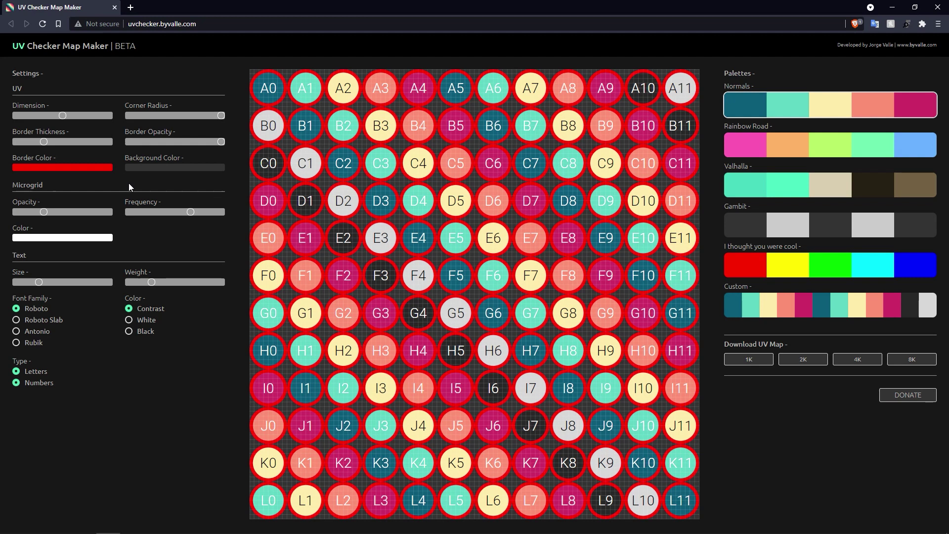
pyautogui.click(92, 168)
pyautogui.moveTo(78, 196); pyautogui.dragTo(3, 274)
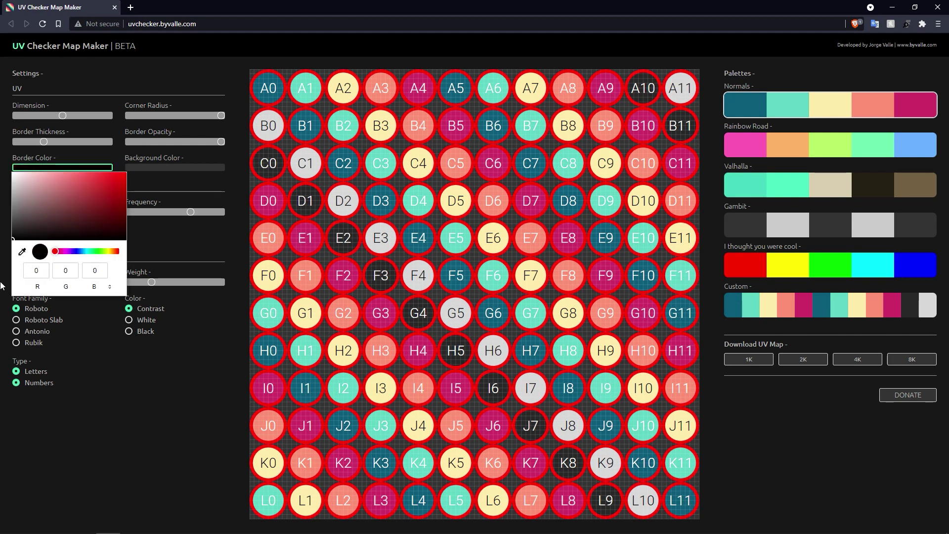
pyautogui.click(167, 185)
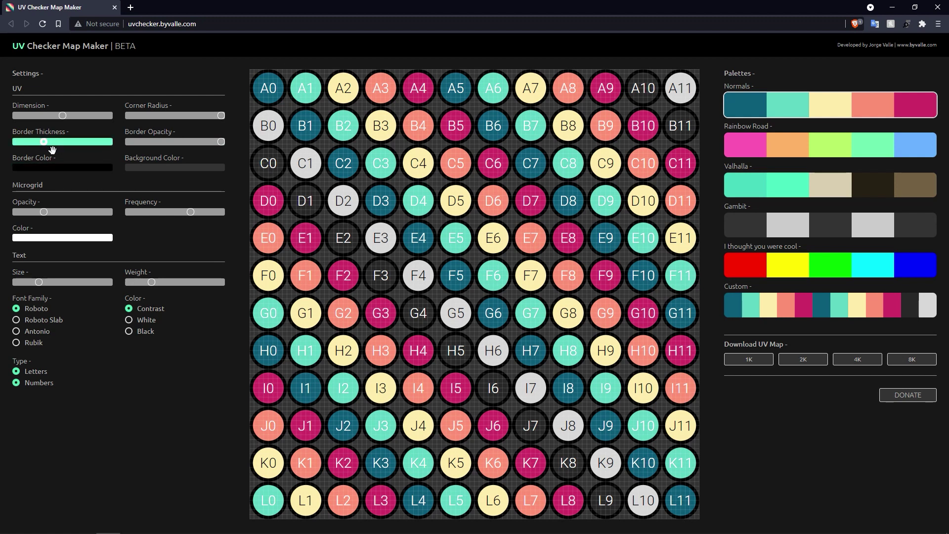
pyautogui.moveTo(51, 146)
pyautogui.mouseDown()
pyautogui.moveTo(6, 154)
pyautogui.moveTo(59, 157)
pyautogui.mouseUp()
pyautogui.moveTo(221, 144); pyautogui.dragTo(248, 153)
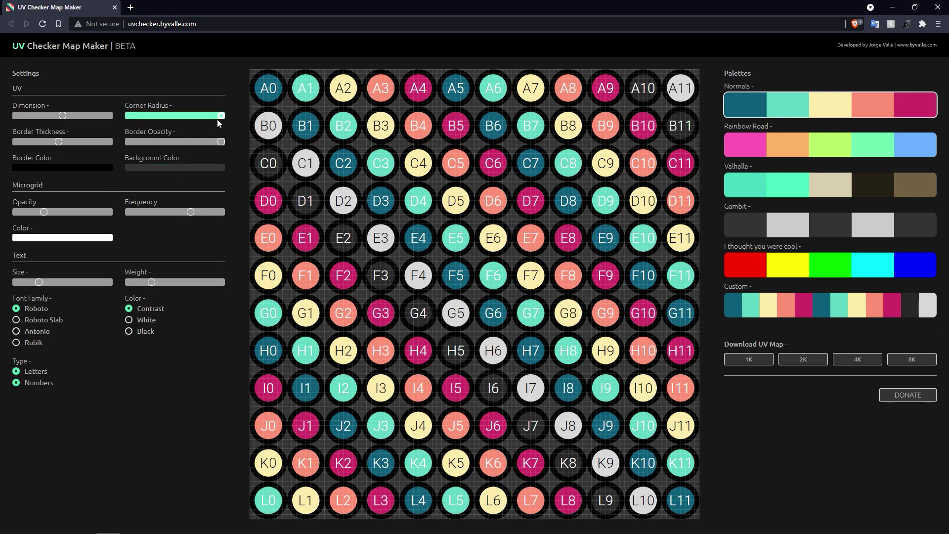
# Set the Background Color to pure red (255,0,0) and return Corner Radius to maximum
pyautogui.moveTo(218, 117); pyautogui.dragTo(118, 149)
pyautogui.click(155, 168)
pyautogui.moveTo(165, 192); pyautogui.dragTo(238, 174)
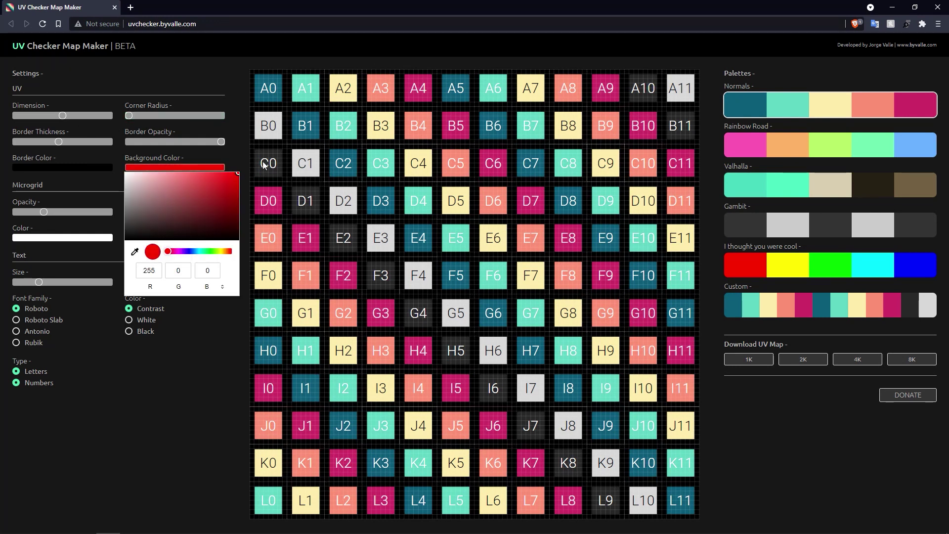
pyautogui.click(181, 418)
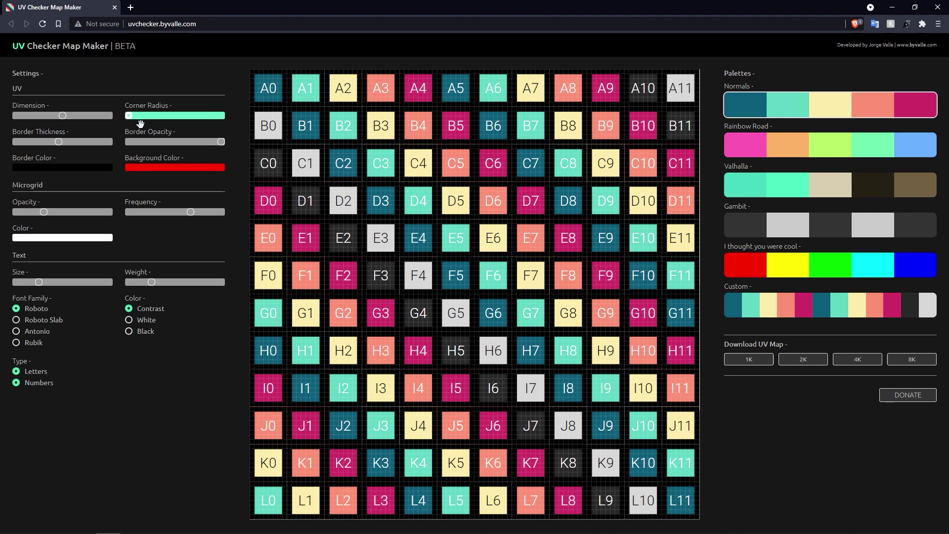
pyautogui.moveTo(140, 124); pyautogui.dragTo(226, 119)
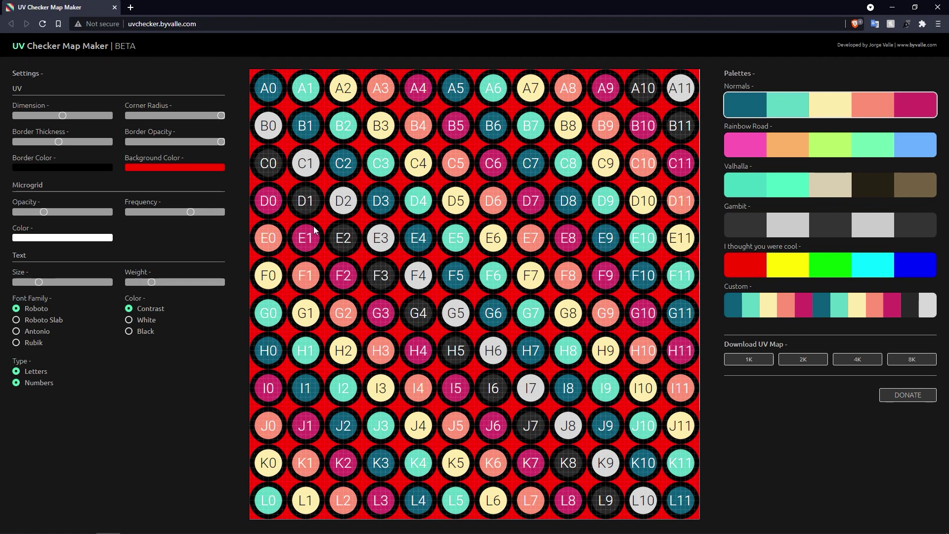
# Set Microgrid Opacity to maximum and Microgrid Frequency to its lowest setting
pyautogui.moveTo(44, 213); pyautogui.dragTo(109, 212)
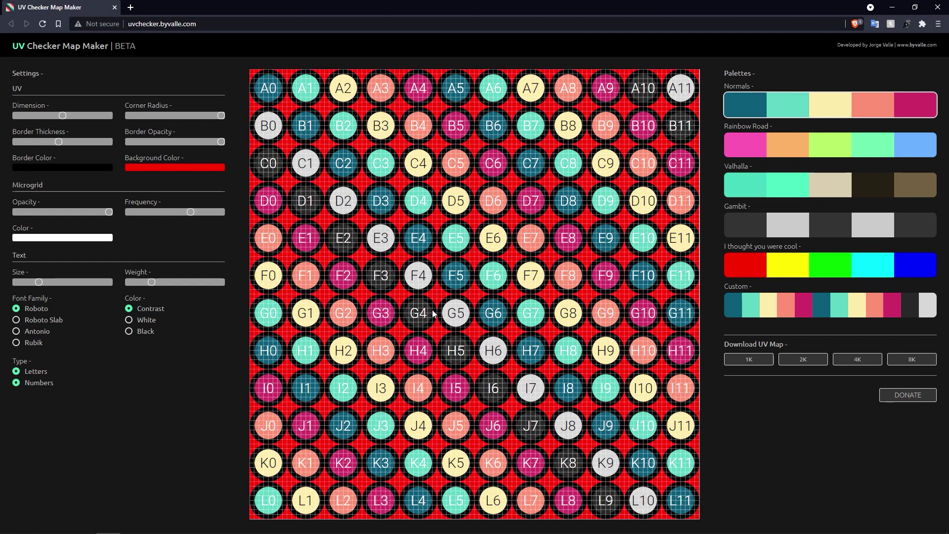
pyautogui.moveTo(109, 212)
pyautogui.mouseDown()
pyautogui.moveTo(16, 213)
pyautogui.moveTo(109, 212)
pyautogui.mouseUp()
pyautogui.click(190, 212)
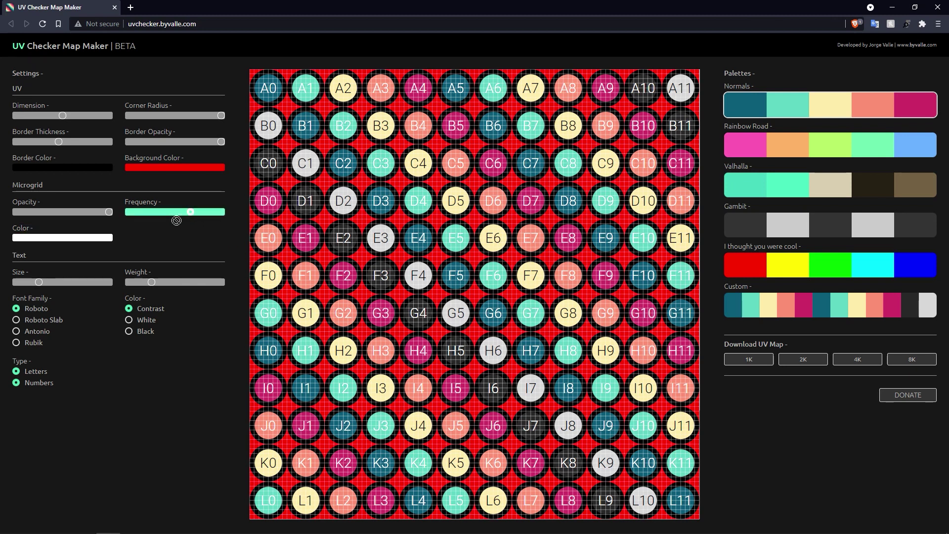
pyautogui.moveTo(171, 220); pyautogui.dragTo(130, 218)
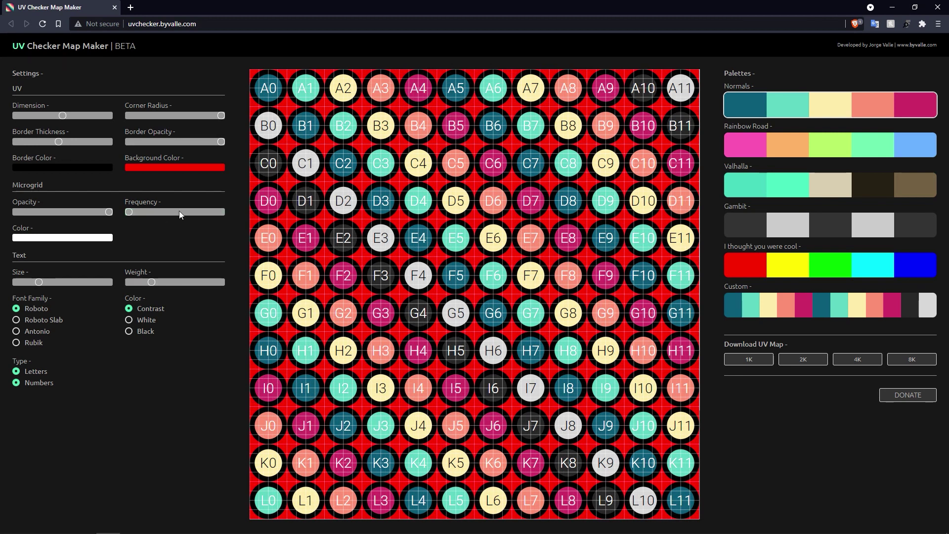
pyautogui.moveTo(134, 217)
pyautogui.mouseDown()
pyautogui.moveTo(191, 218)
pyautogui.moveTo(129, 212)
pyautogui.mouseUp()
# Choose black in the Microgrid Color picker, giving a dark grid over the red map
pyautogui.click(82, 239)
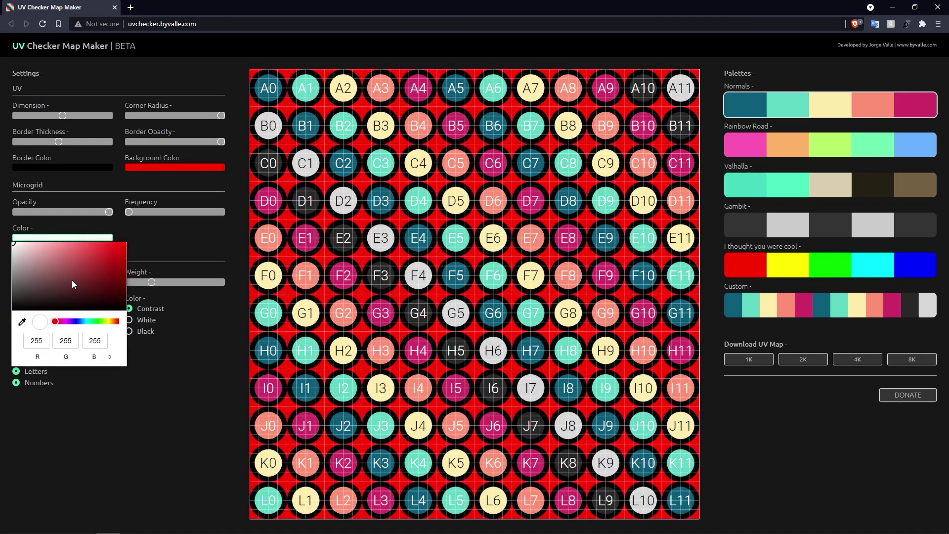
pyautogui.moveTo(72, 280); pyautogui.dragTo(2, 331)
pyautogui.click(108, 213)
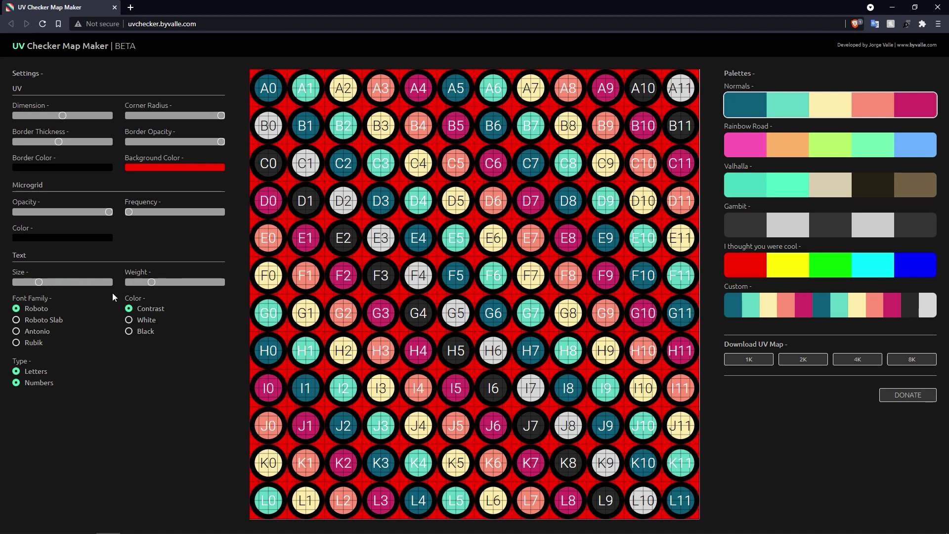
# Set the label Font Family to Roboto after trying Roboto Slab and Rubik
pyautogui.click(44, 322)
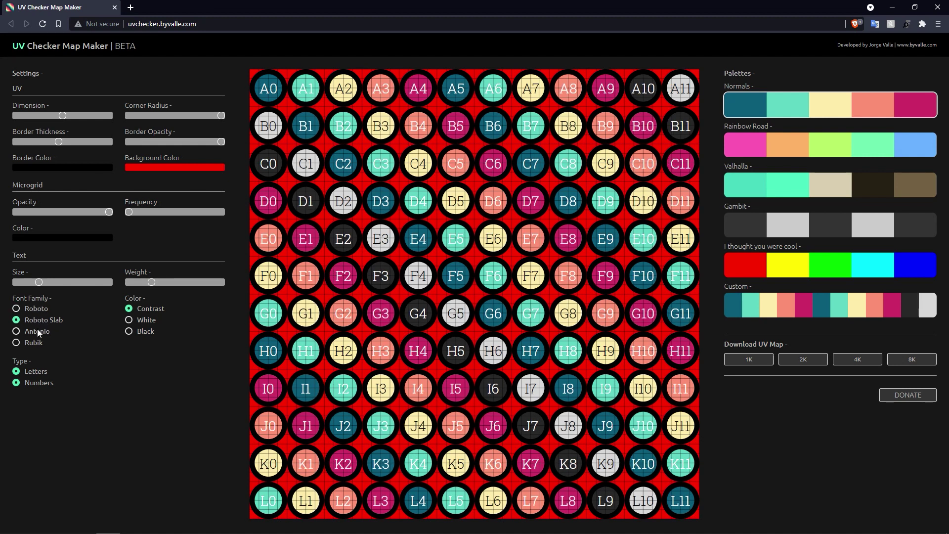
pyautogui.click(30, 342)
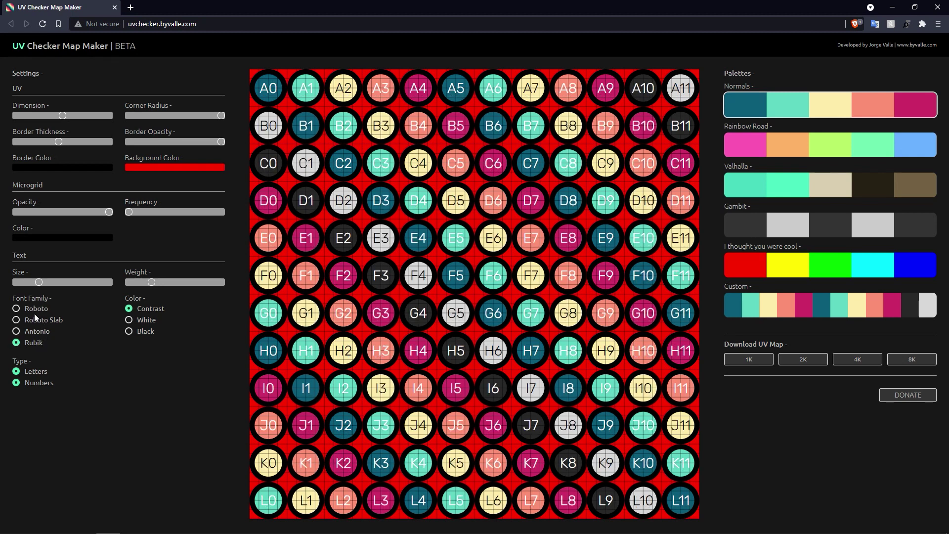
pyautogui.click(37, 311)
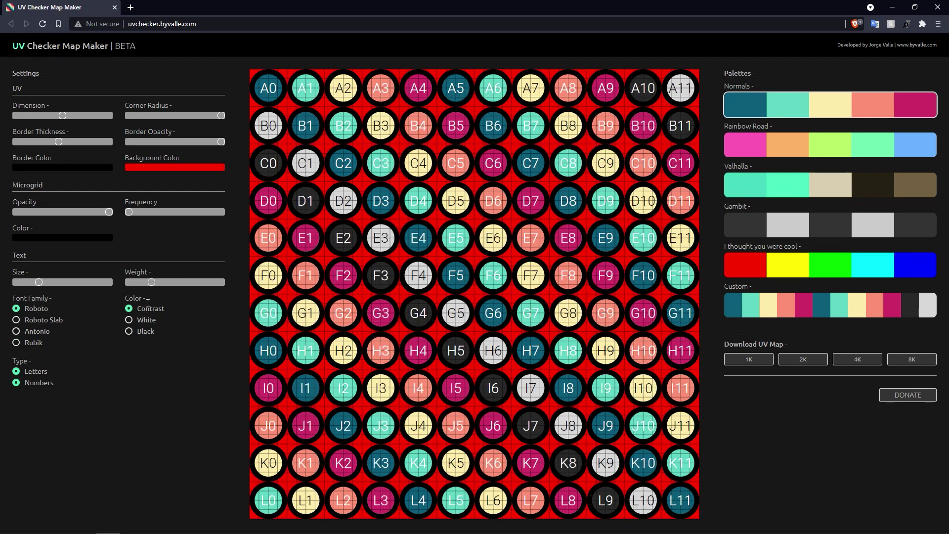
# Enlarge the label Text Size and raise the Weight to a heavy, bold setting
pyautogui.moveTo(38, 282); pyautogui.dragTo(49, 302)
pyautogui.moveTo(151, 282); pyautogui.dragTo(169, 294)
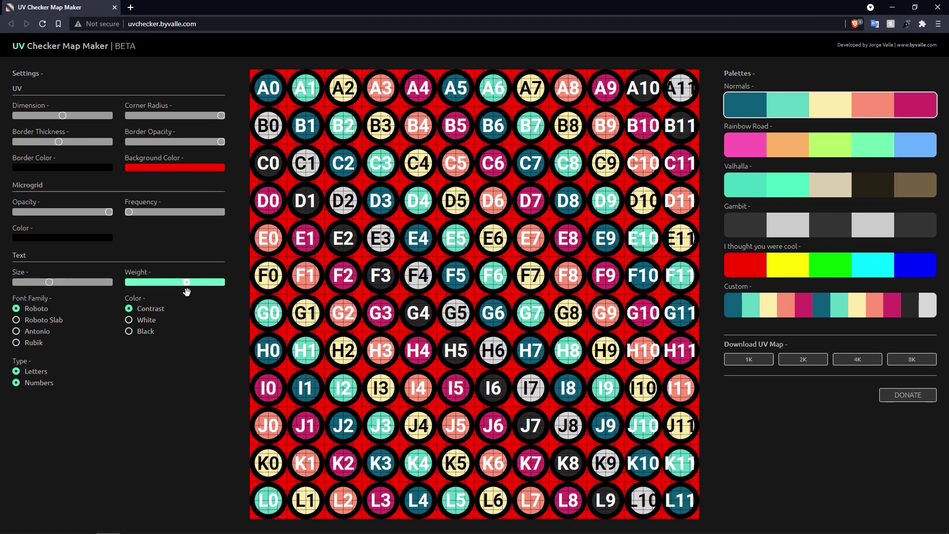
pyautogui.moveTo(187, 292); pyautogui.dragTo(175, 292)
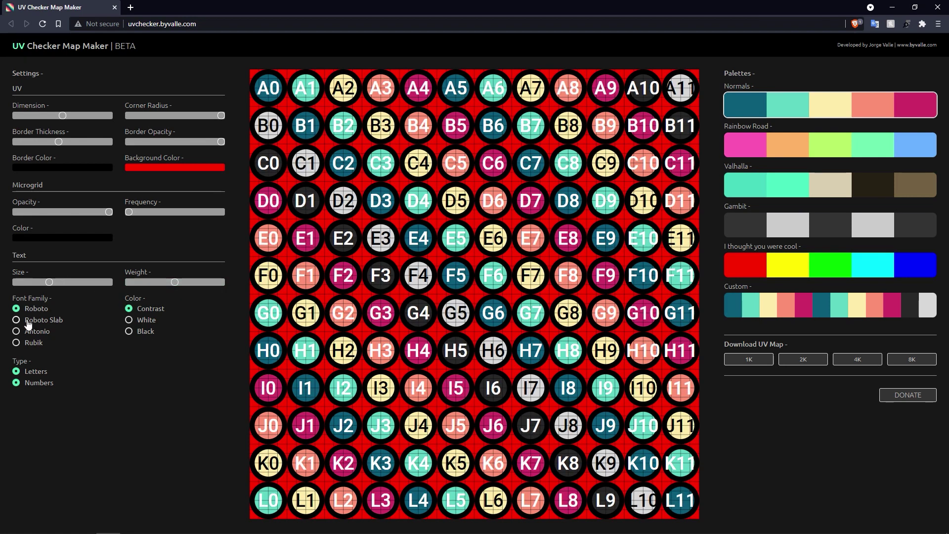
# Keep Contrast label colours after trying White and Black, and keep letter-and-number labels
pyautogui.click(146, 322)
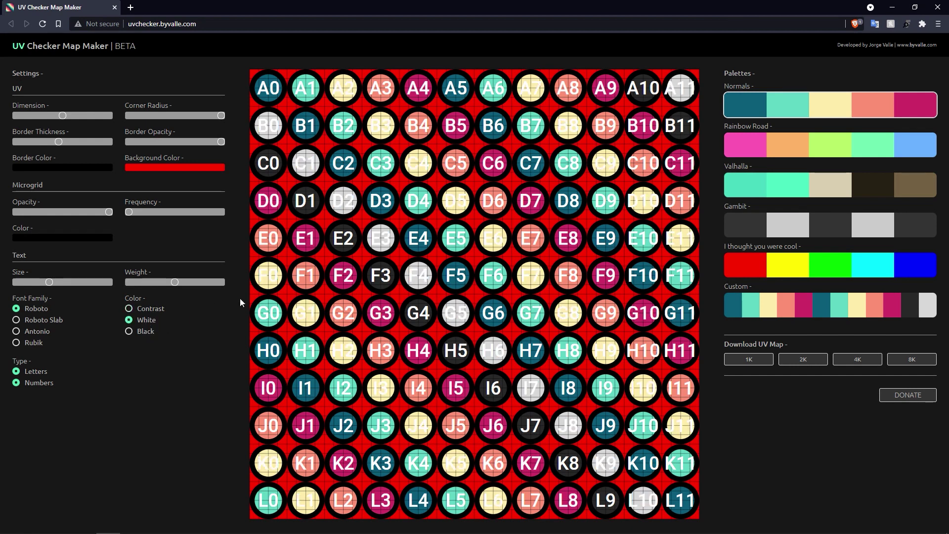
pyautogui.click(145, 332)
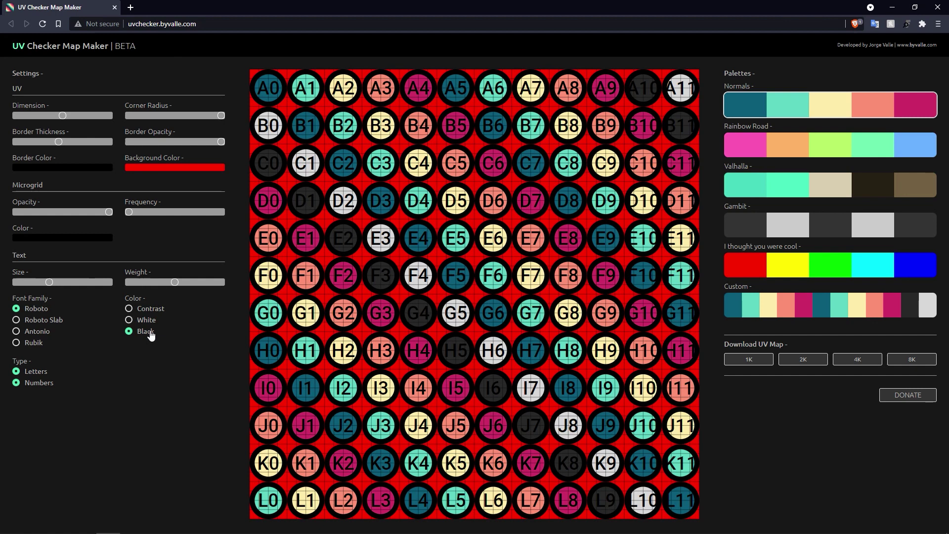
pyautogui.click(162, 313)
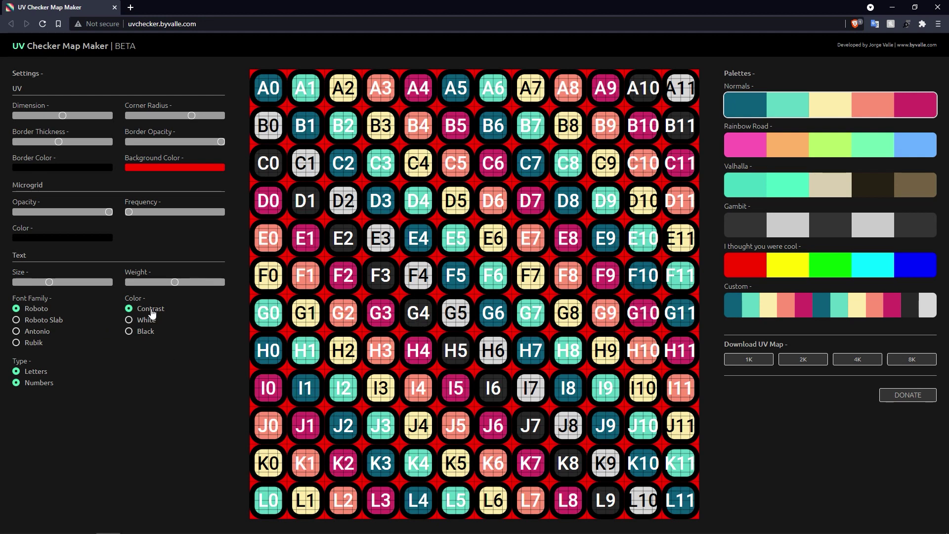
pyautogui.click(42, 375)
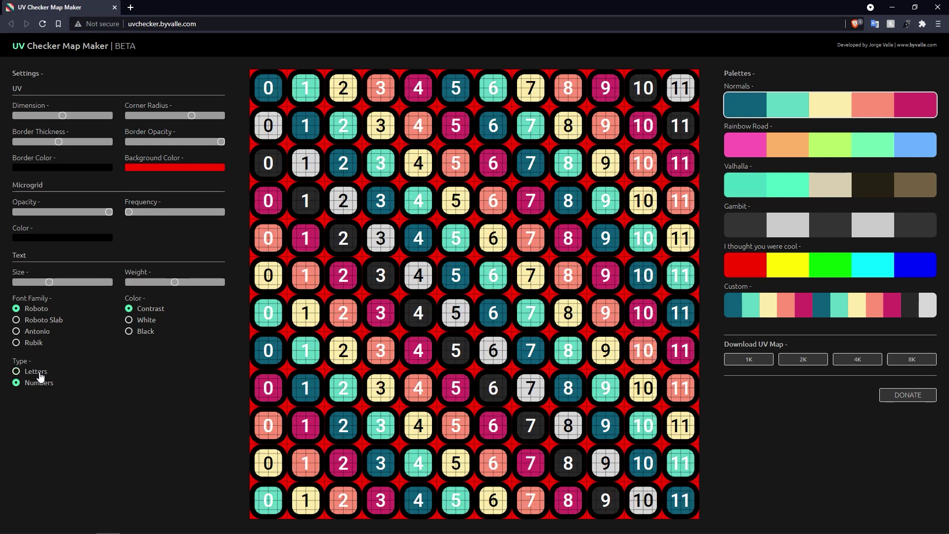
pyautogui.click(42, 376)
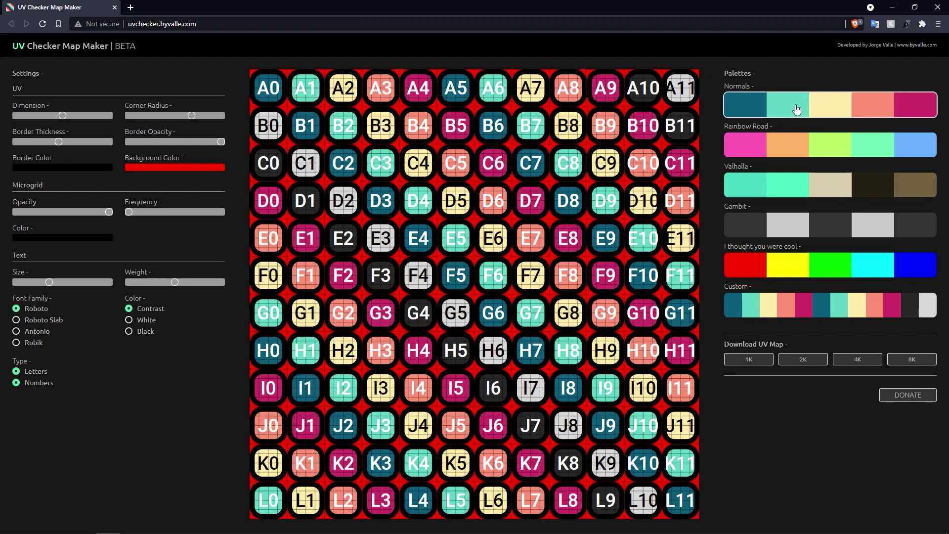
# Reload to the default 8×8 map, then try Rainbow Road, Valhalla, Gambit and apply 'I thought you were cool'
pyautogui.click(45, 28)
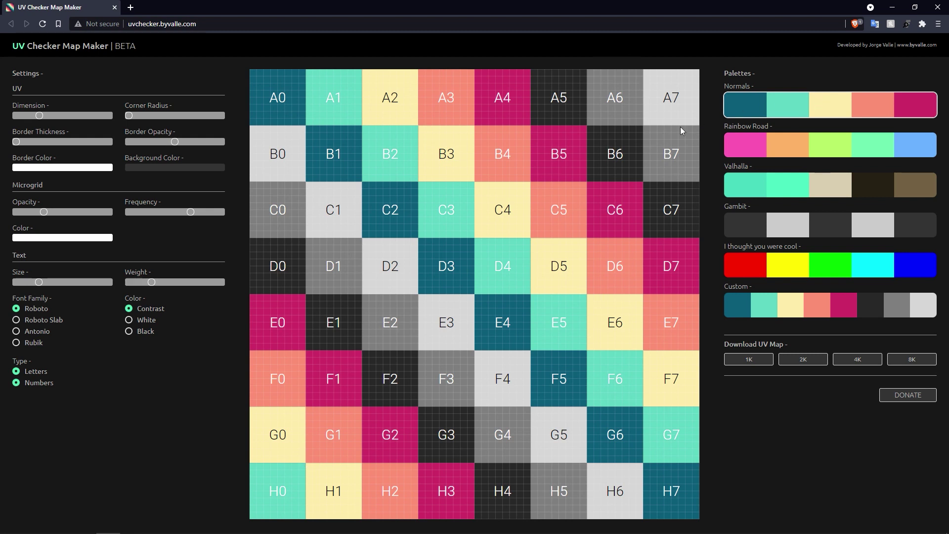
pyautogui.click(790, 146)
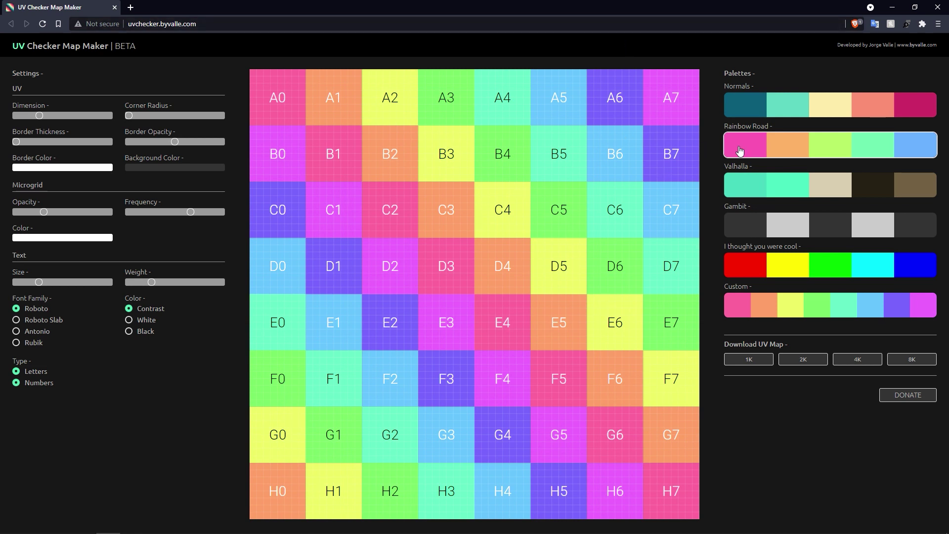
pyautogui.click(776, 192)
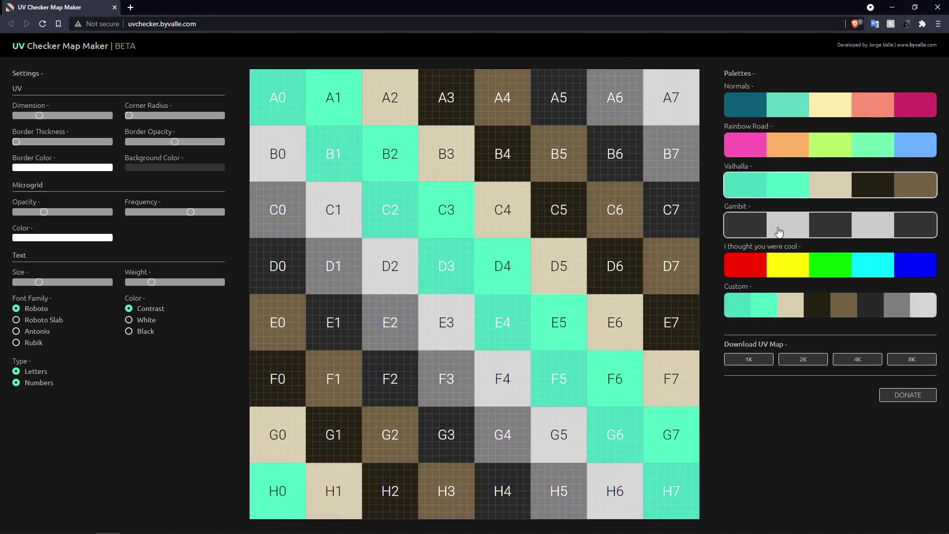
pyautogui.click(799, 233)
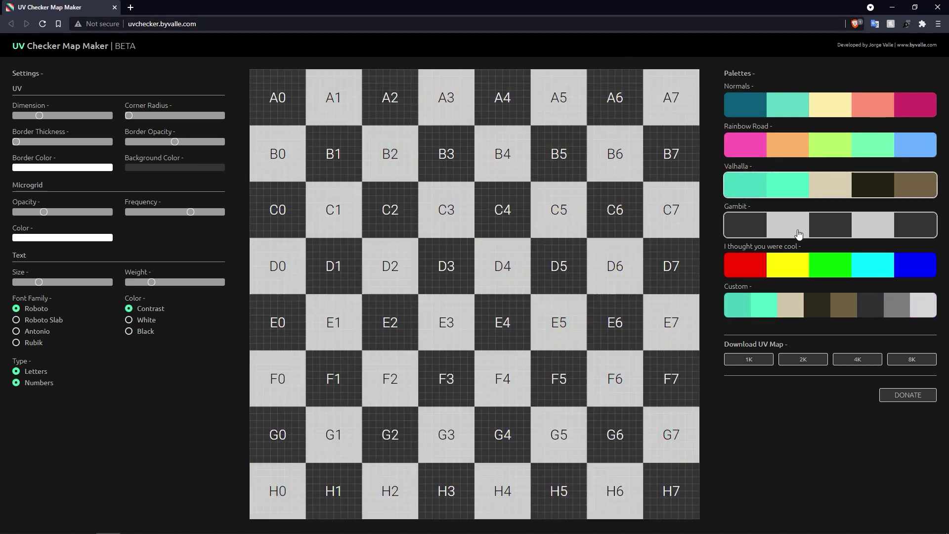
pyautogui.click(793, 267)
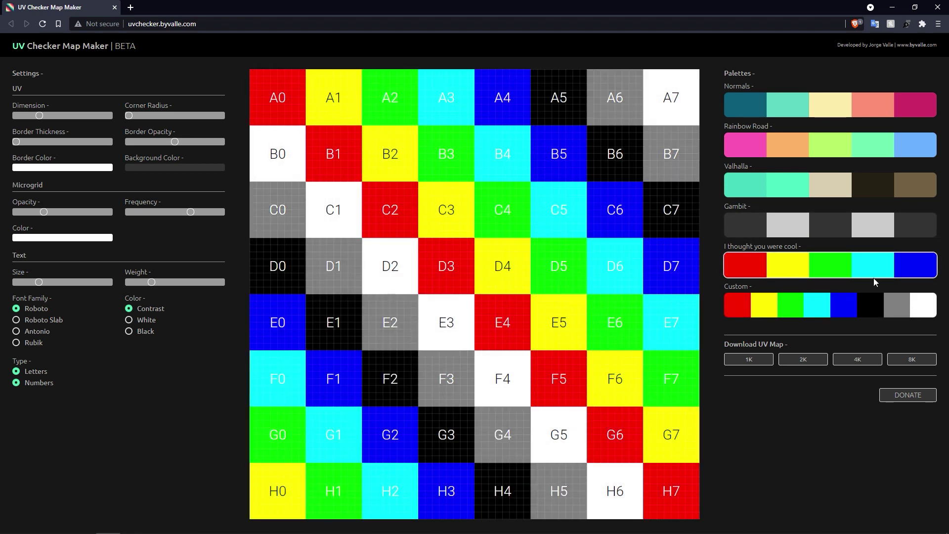
# Change the first Custom palette colour from red to teal hex 0fb5a8
pyautogui.click(789, 309)
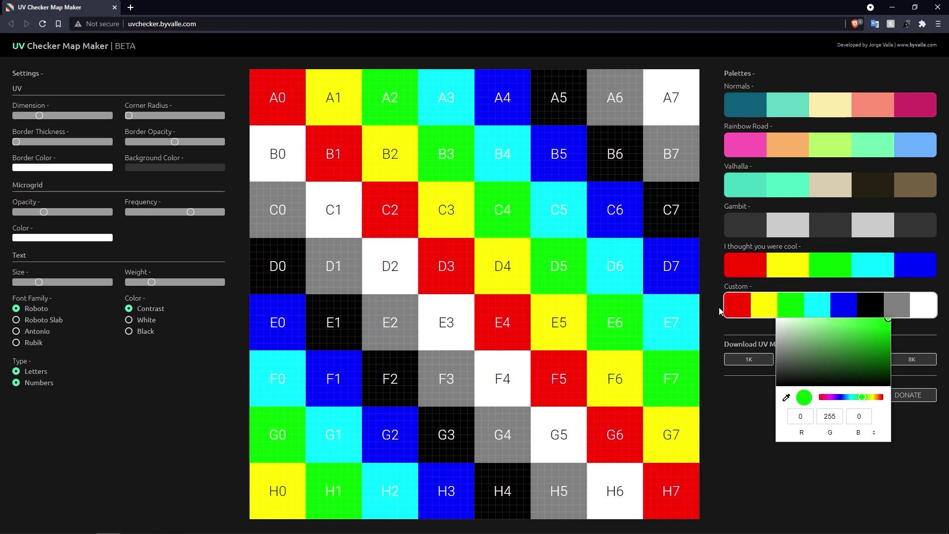
pyautogui.click(742, 309)
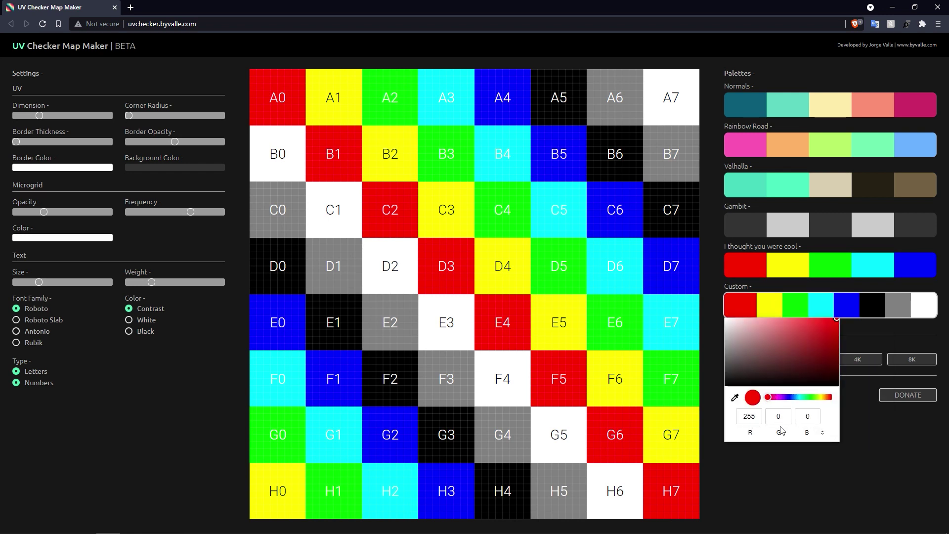
pyautogui.click(823, 434)
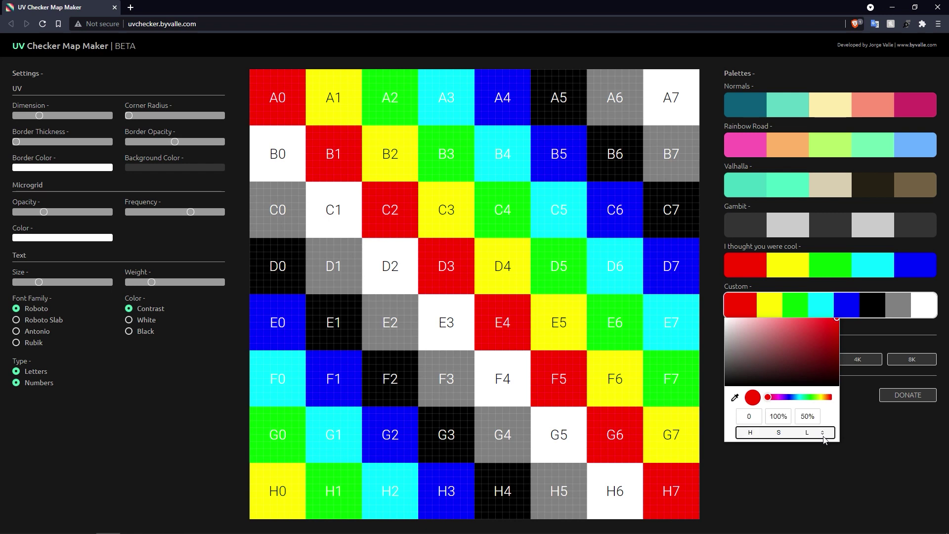
pyautogui.click(823, 434)
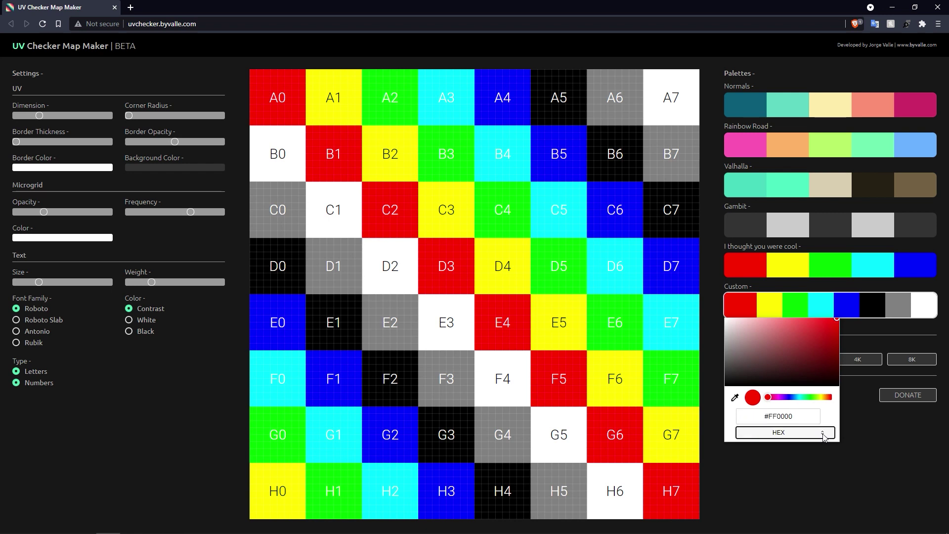
pyautogui.click(794, 419)
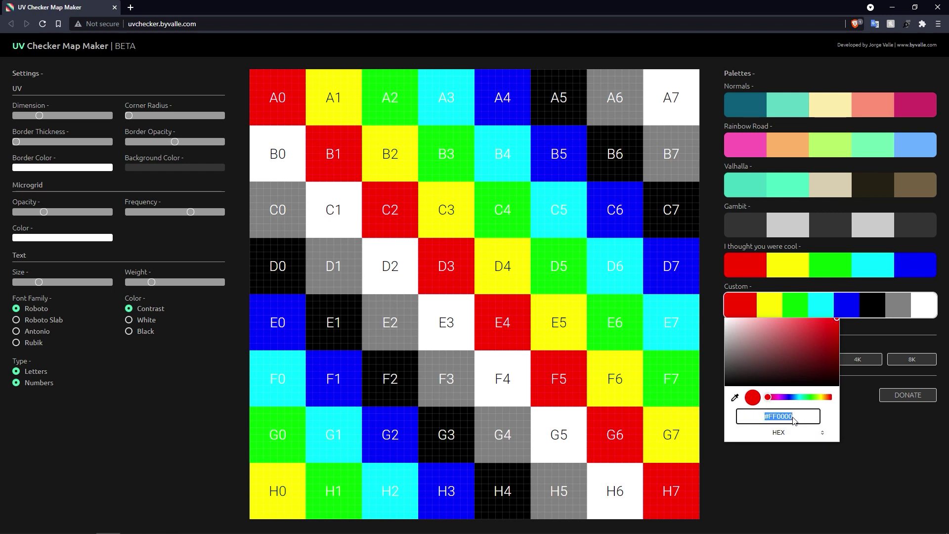
pyautogui.click(824, 434)
pyautogui.click(823, 433)
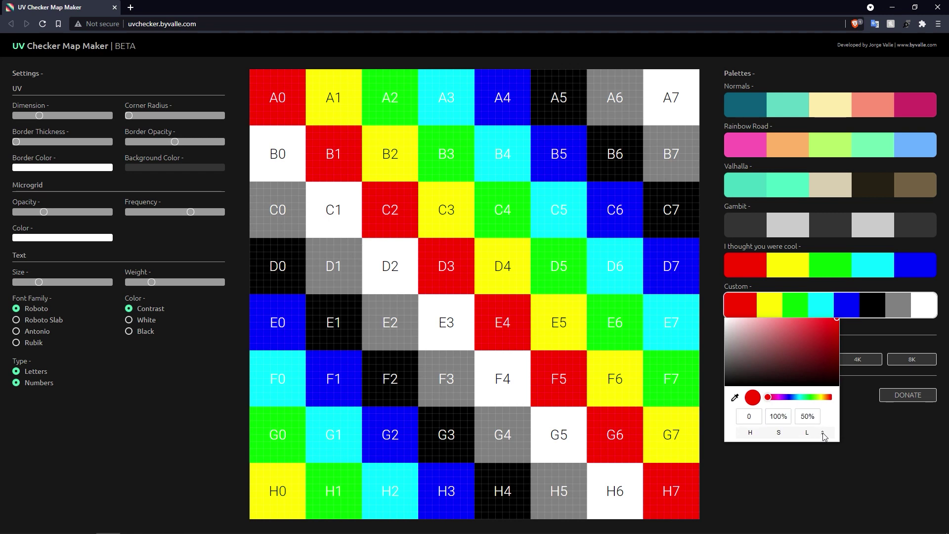
pyautogui.click(823, 433)
pyautogui.click(801, 420)
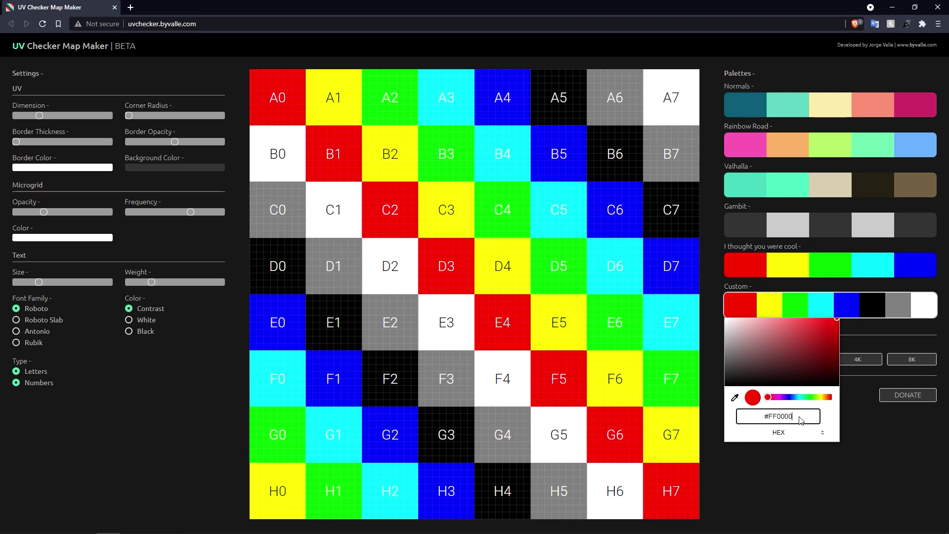
pyautogui.doubleClick(801, 419)
pyautogui.write('0')
pyautogui.write('fb5a8')
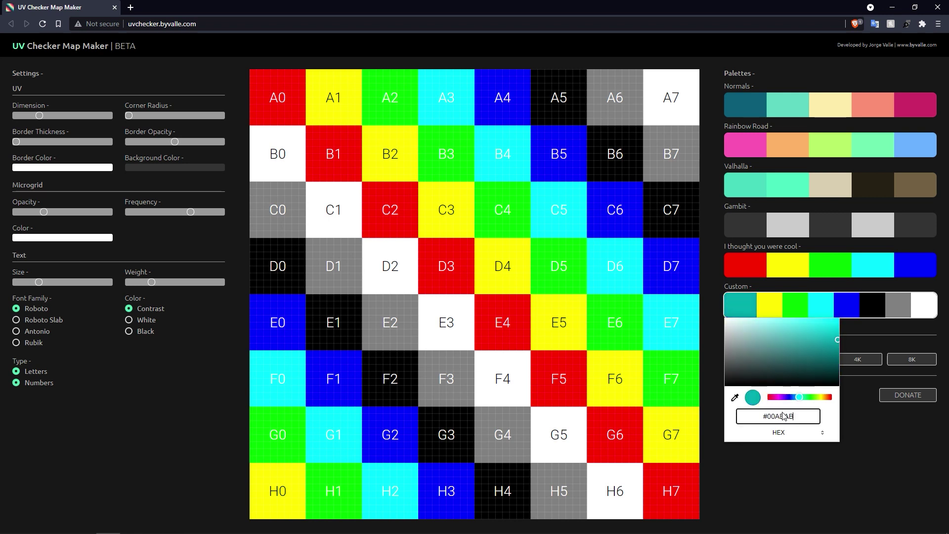
pyautogui.click(779, 474)
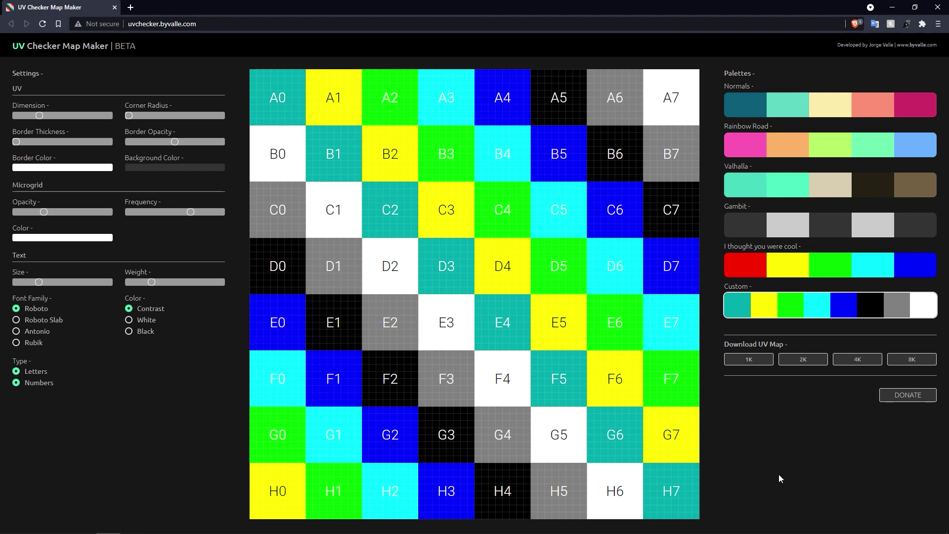
# Recolour the second Custom swatch to hex 00ABAB, lightened to a light teal
pyautogui.click(764, 305)
pyautogui.click(849, 433)
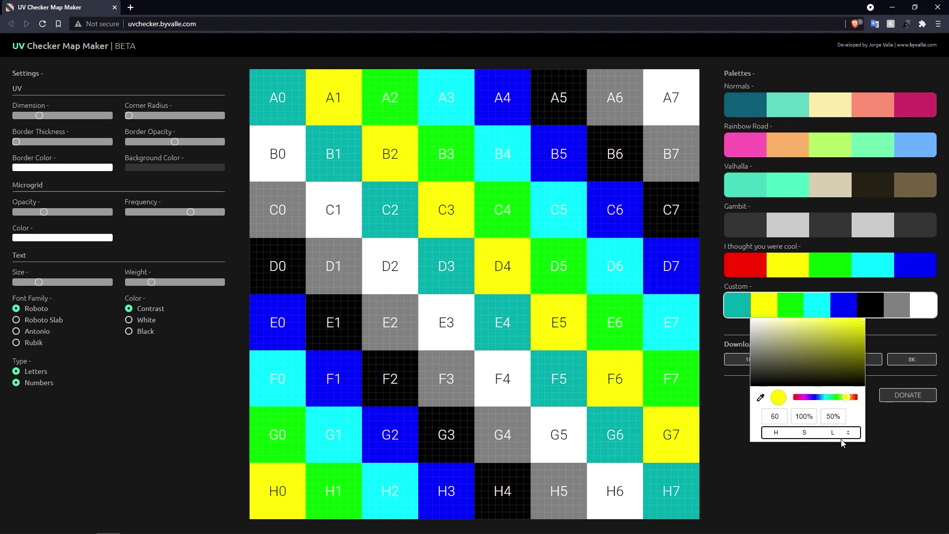
pyautogui.click(849, 433)
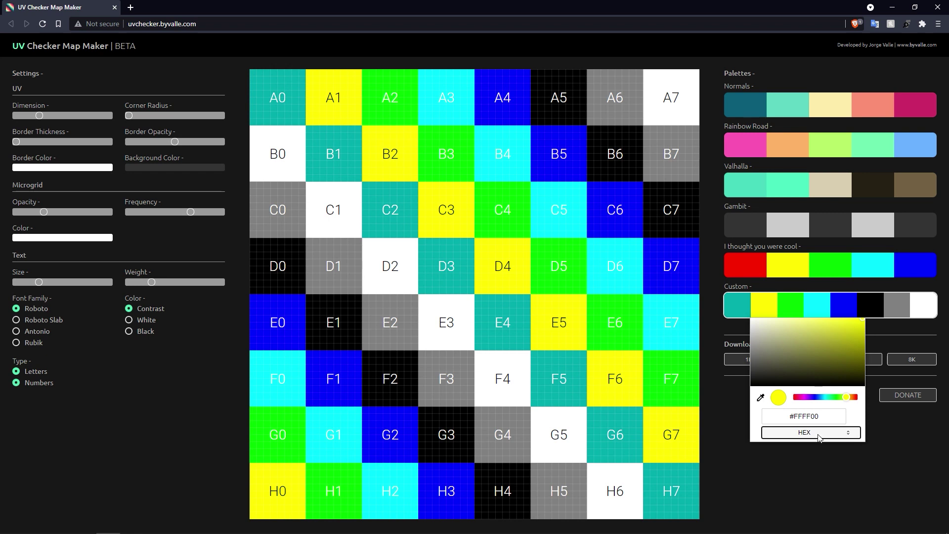
pyautogui.click(849, 433)
pyautogui.click(850, 434)
pyautogui.click(849, 434)
pyautogui.click(824, 417)
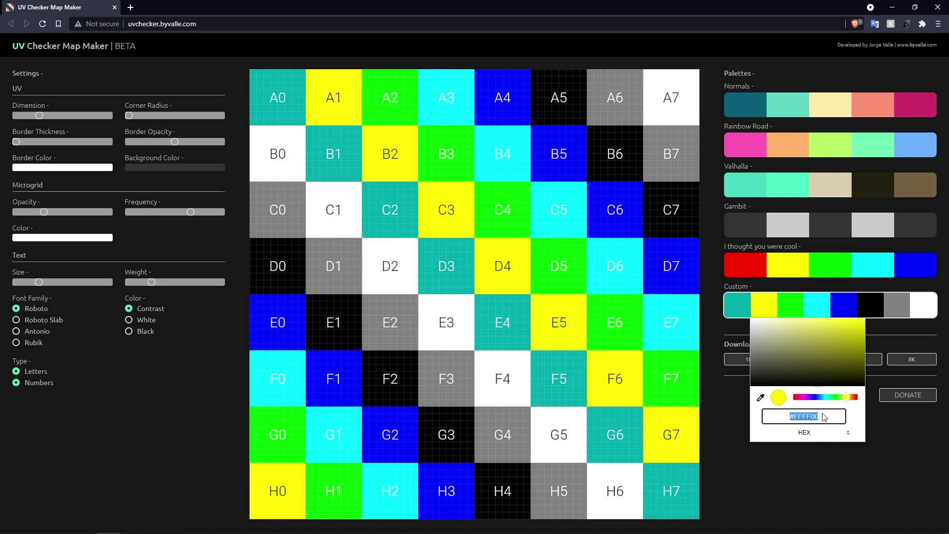
pyautogui.write('00ABAB')
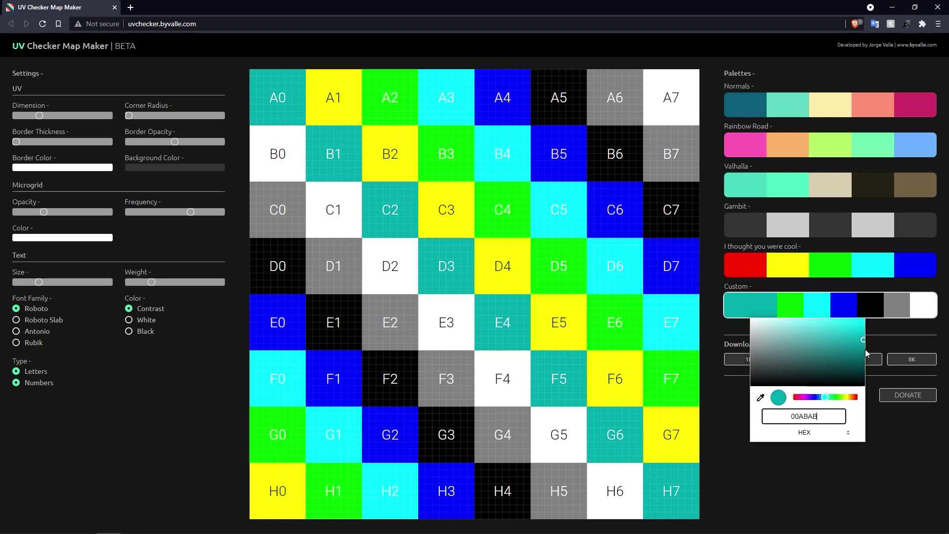
pyautogui.moveTo(864, 345); pyautogui.dragTo(811, 335)
pyautogui.click(799, 484)
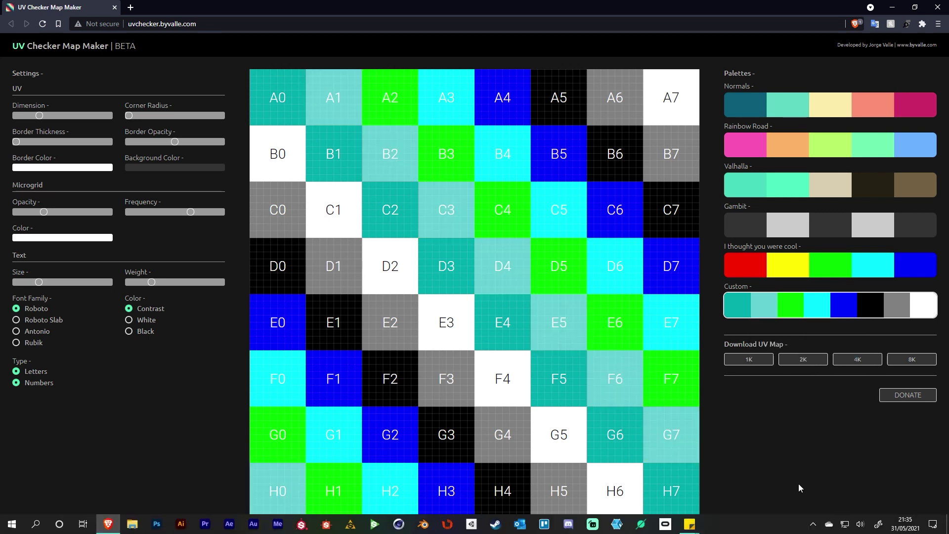
# Recolour the third (green) Custom swatch from 00ABAB to a pale cyan, #CCFEFF
pyautogui.click(793, 305)
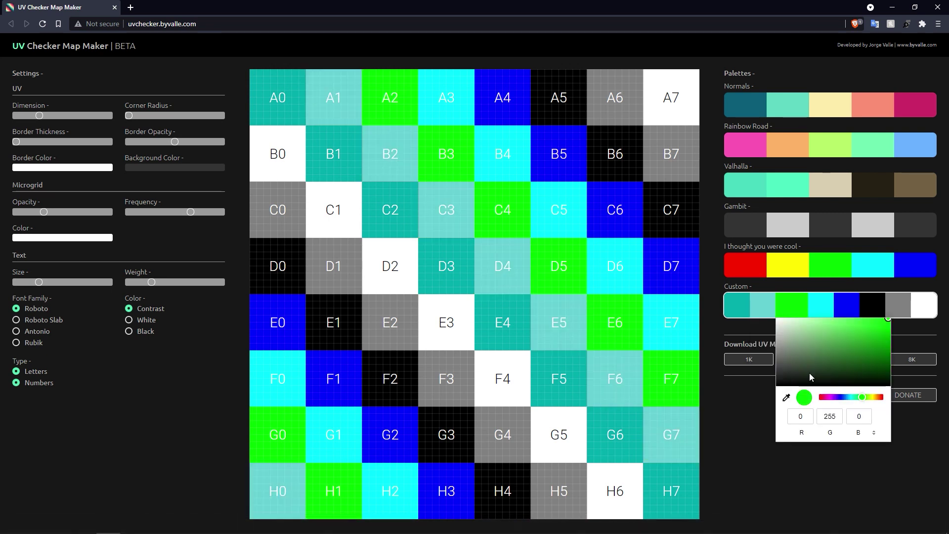
pyautogui.click(875, 435)
pyautogui.click(874, 434)
pyautogui.click(851, 433)
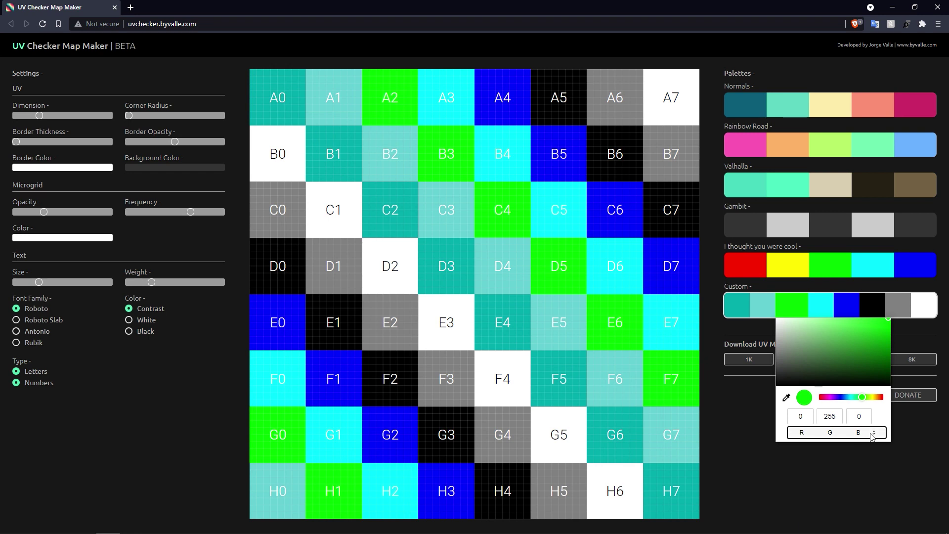
pyautogui.click(851, 433)
pyautogui.click(852, 433)
pyautogui.click(852, 420)
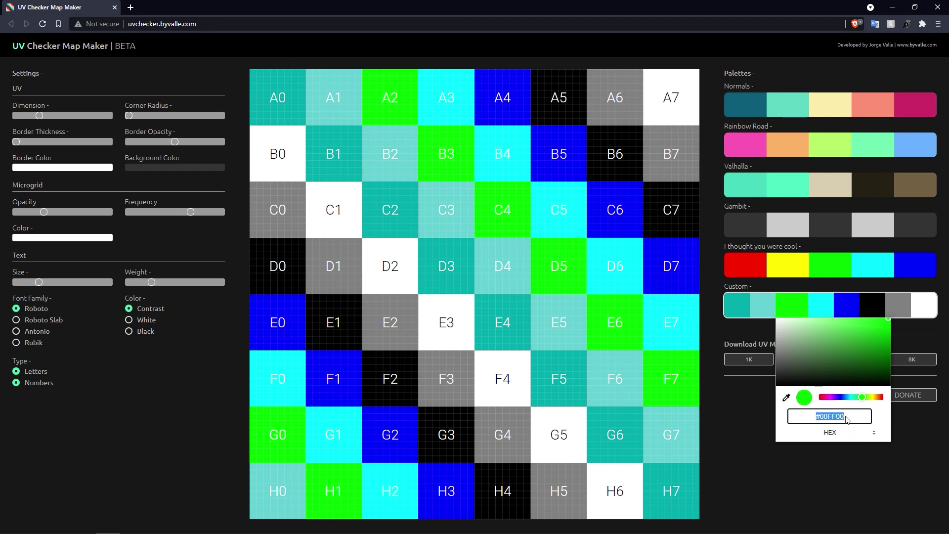
pyautogui.write('00ABAB')
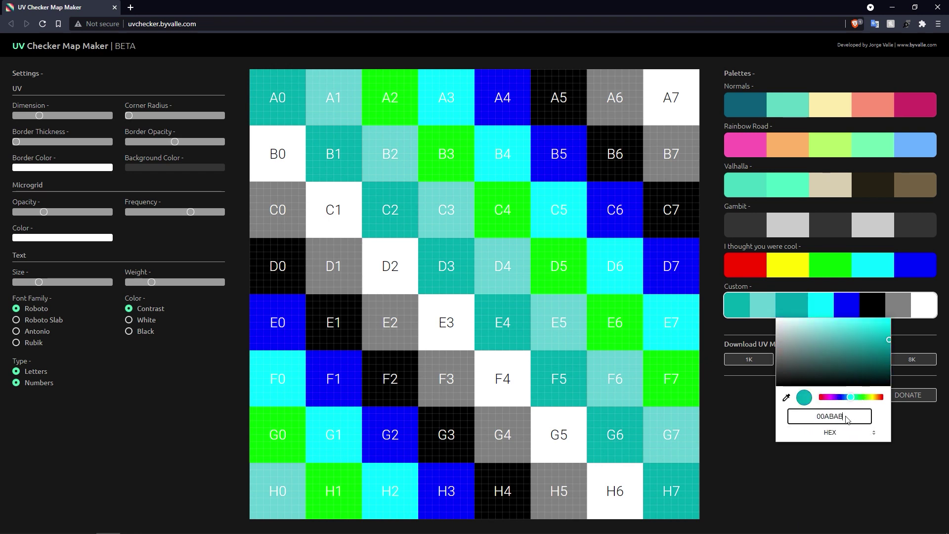
pyautogui.moveTo(811, 336)
pyautogui.mouseDown()
pyautogui.moveTo(816, 328)
pyautogui.moveTo(801, 322)
pyautogui.mouseUp()
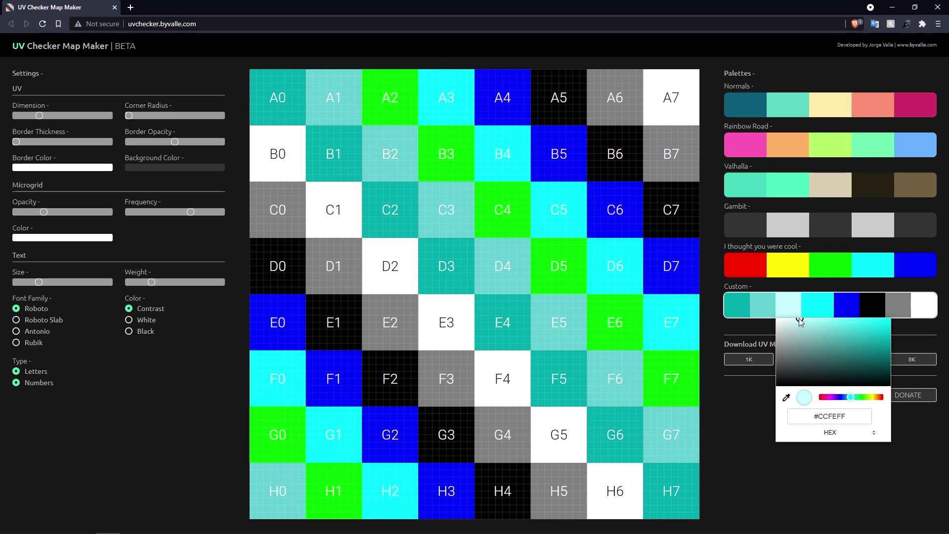
pyautogui.click(796, 490)
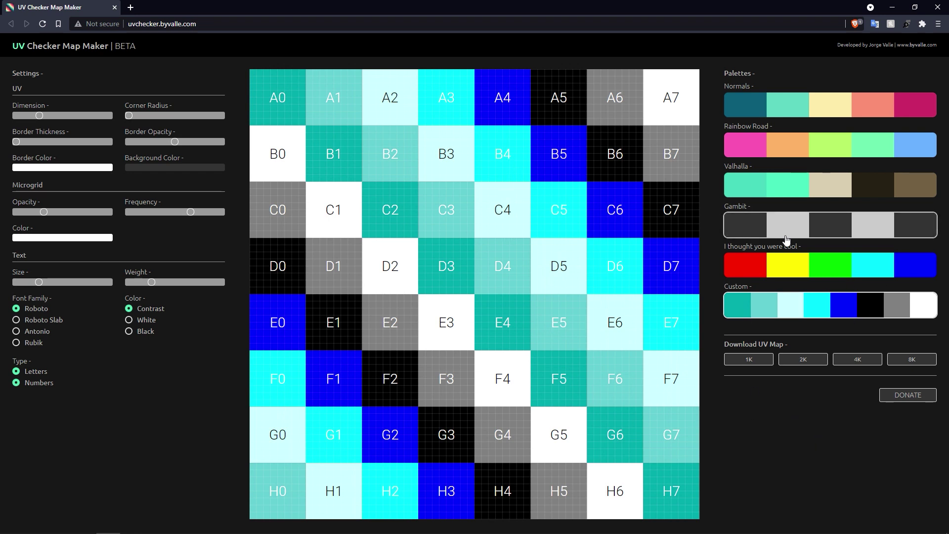
# Apply the Normals palette to the map, then start a 4K PNG download and dismiss the Save As dialog
pyautogui.click(786, 110)
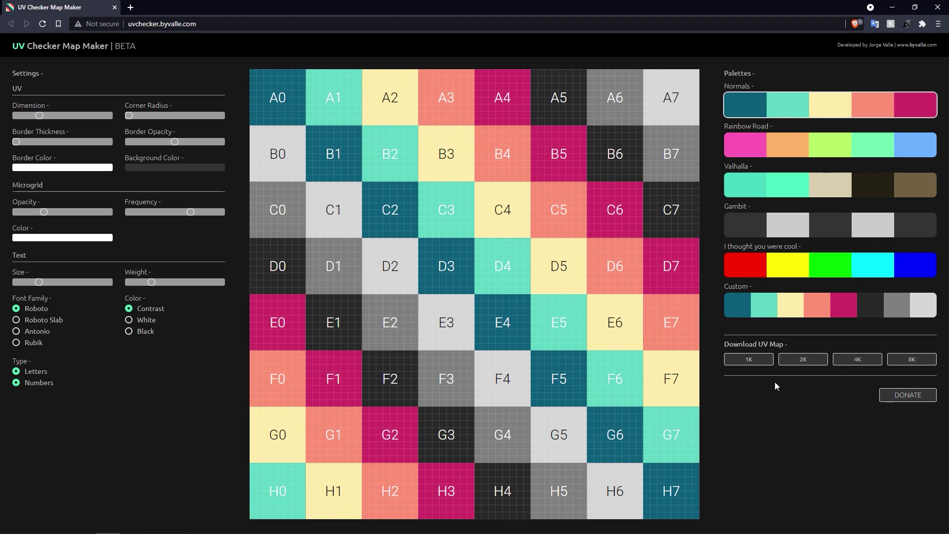
pyautogui.click(752, 360)
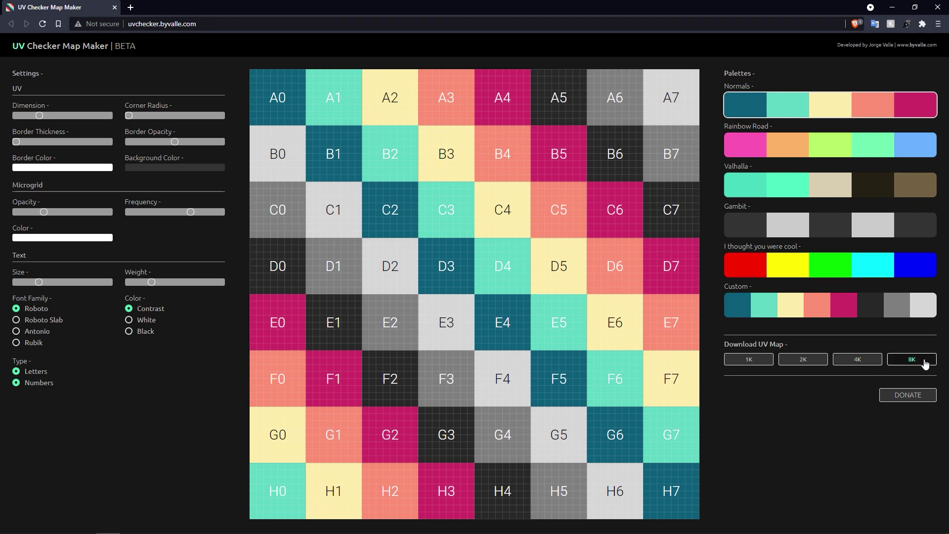
pyautogui.click(851, 367)
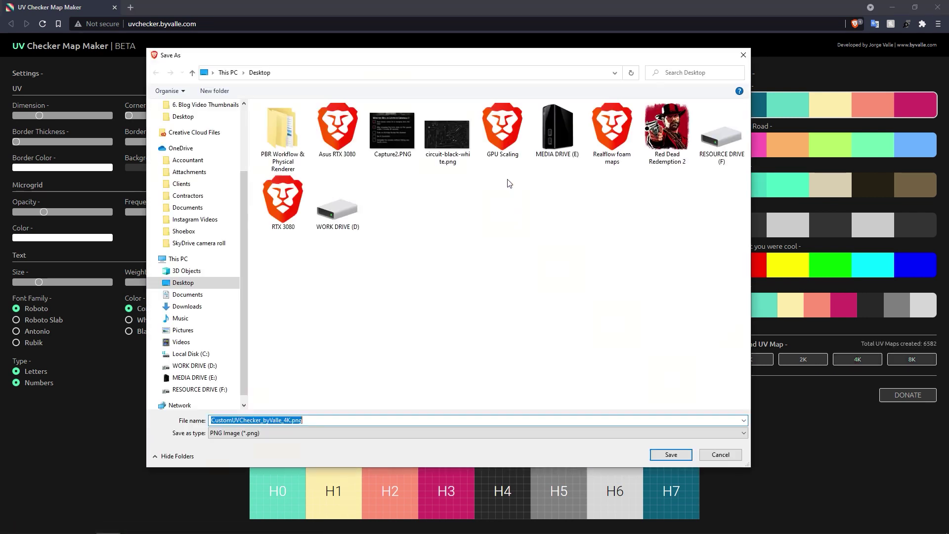
pyautogui.click(723, 454)
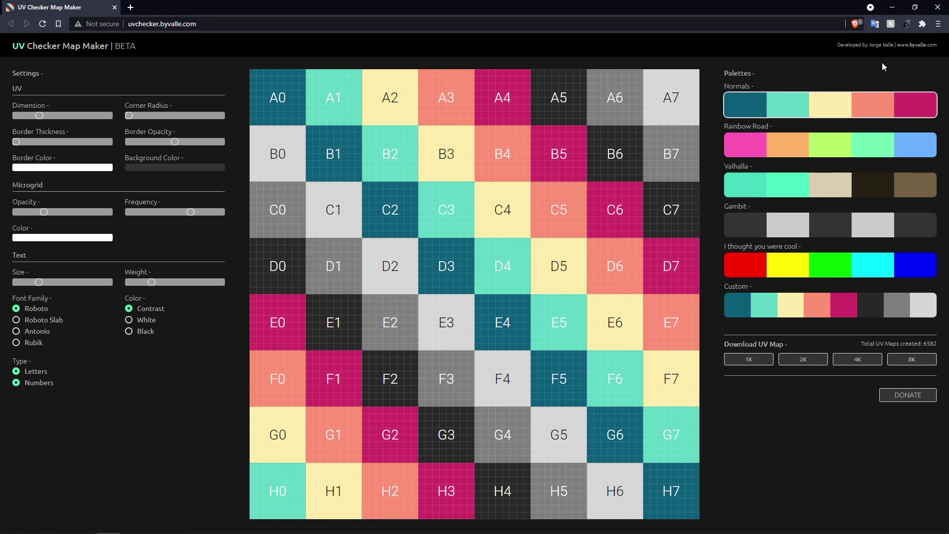
# Try the circle and rainbow-square presets, then settle on the pale-yellow preset with pink and cyan rounded squares
pyautogui.scroll(-3, 880, 58)
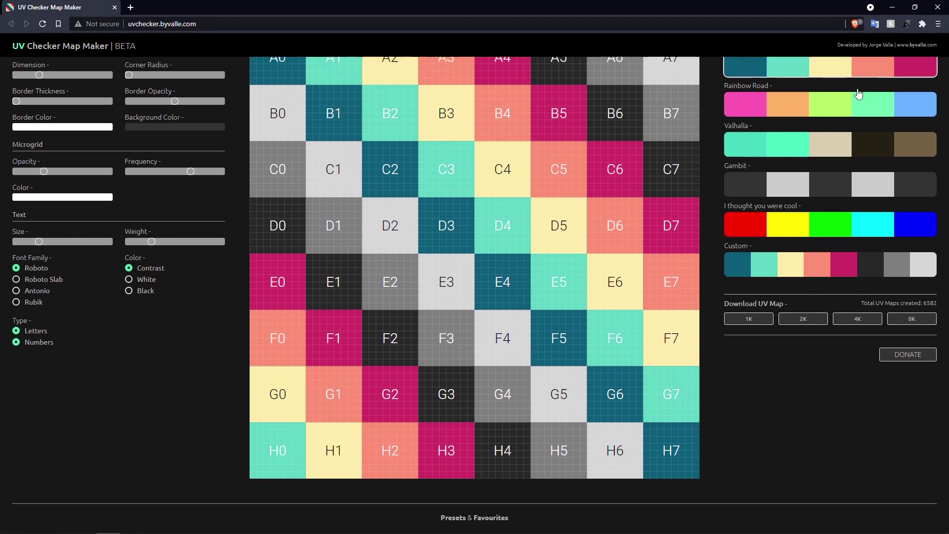
pyautogui.scroll(-1, 801, 262)
pyautogui.scroll(-1, 784, 241)
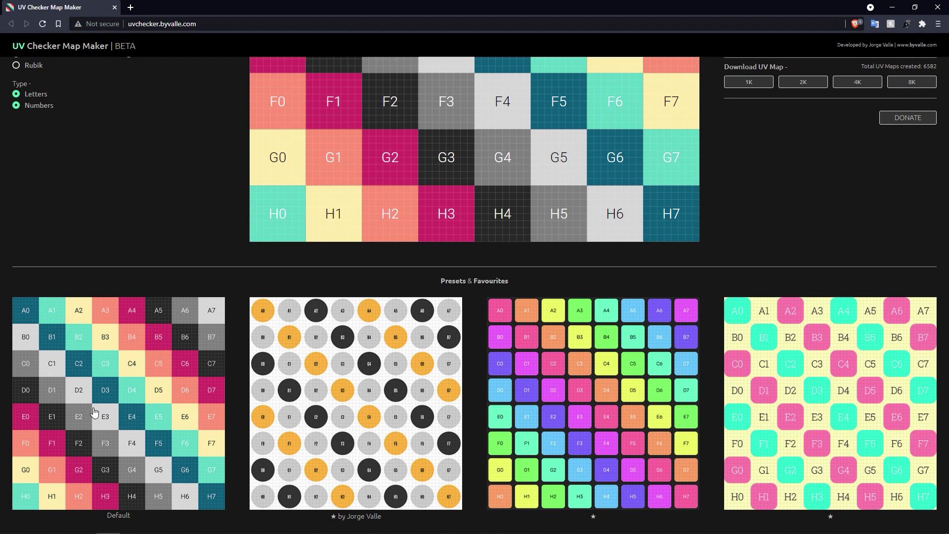
pyautogui.click(368, 393)
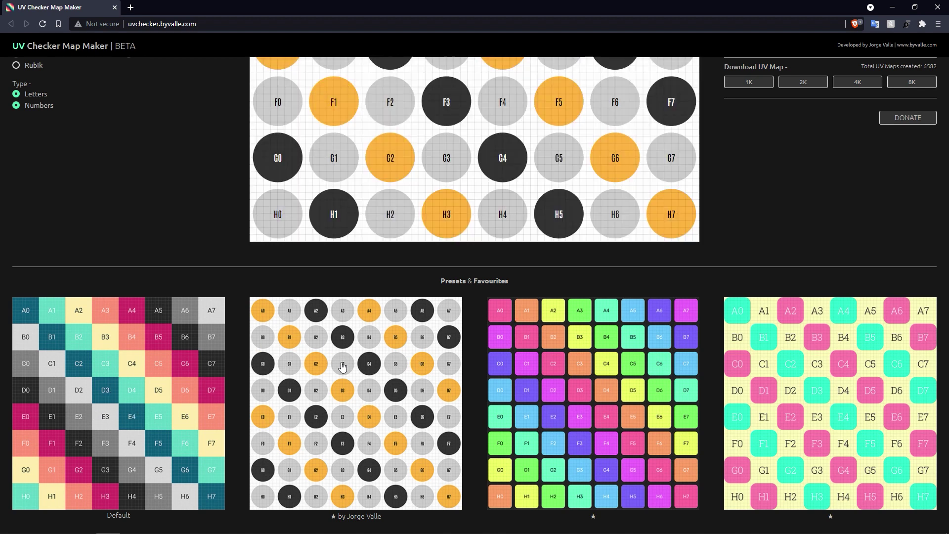
pyautogui.scroll(-4, 592, 210)
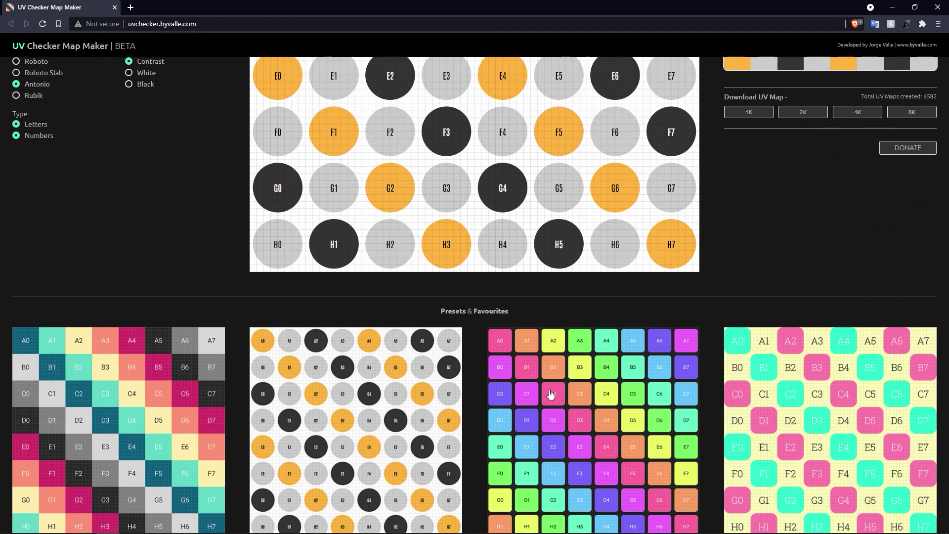
pyautogui.click(574, 402)
pyautogui.scroll(-3, 609, 368)
pyautogui.scroll(-2, 622, 378)
pyautogui.click(791, 430)
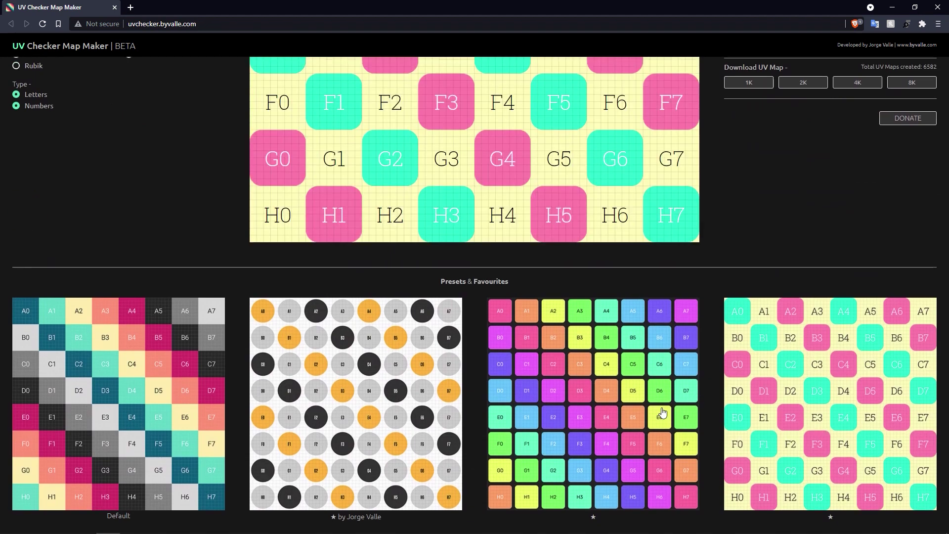